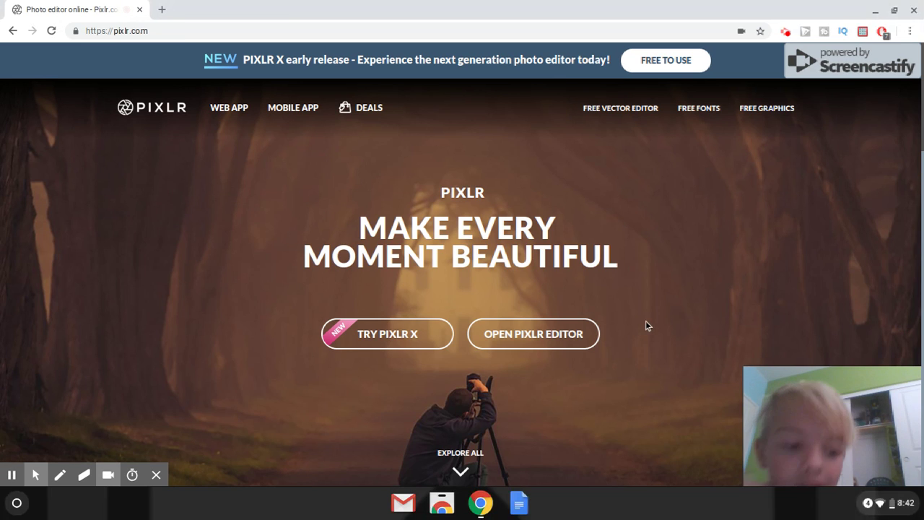
Step: Open the Pixlr online photo editor from the pixlr.com home page
{"action": "left_click", "coordinate": [550, 347]}
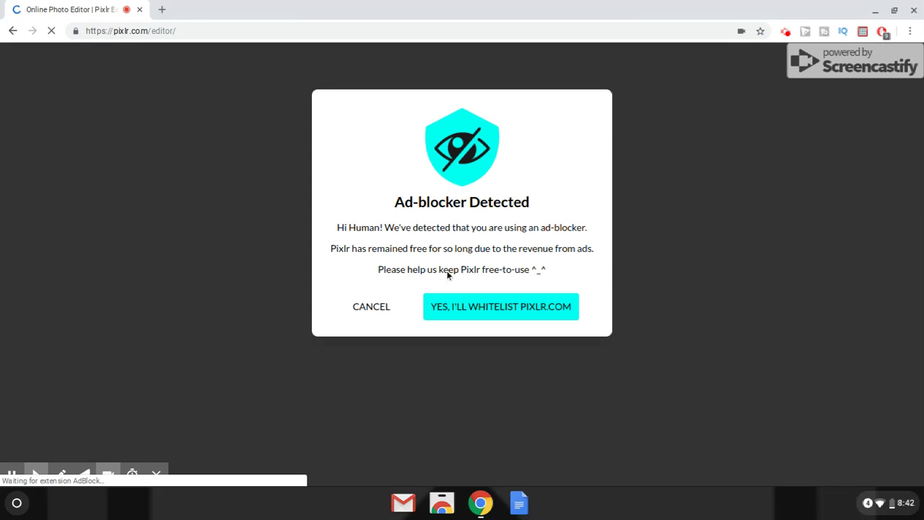
Step: Dismiss the ad-blocker notice and create a new 1280x720 image with a transparent background
{"action": "left_click", "coordinate": [375, 307]}
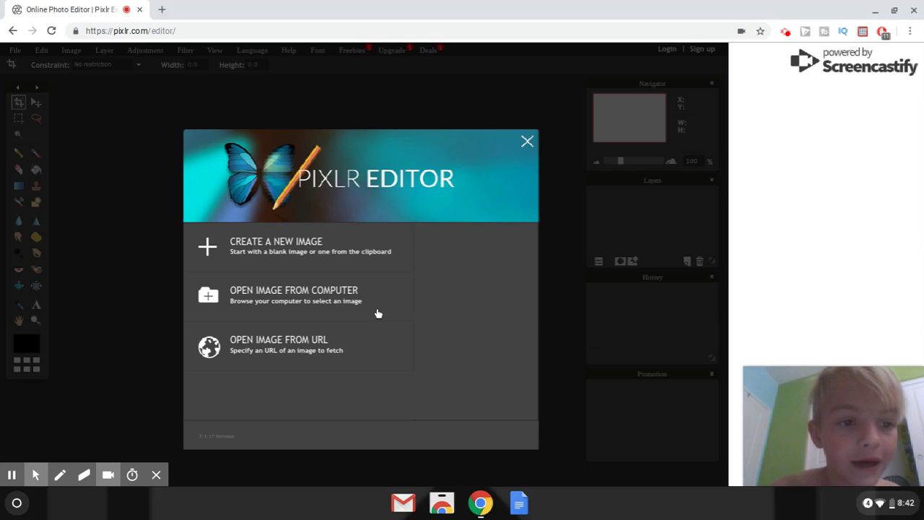
{"action": "left_click", "coordinate": [342, 238]}
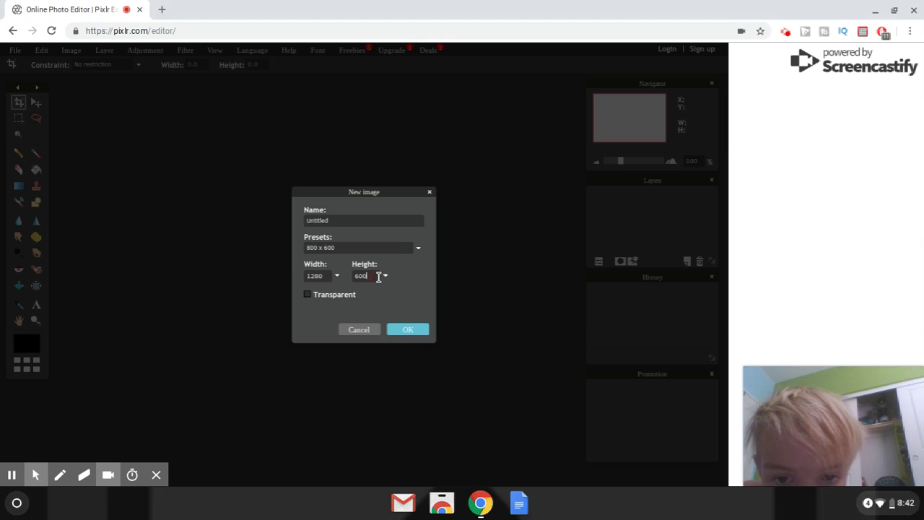
{"action": "key", "text": "BackSpace"}
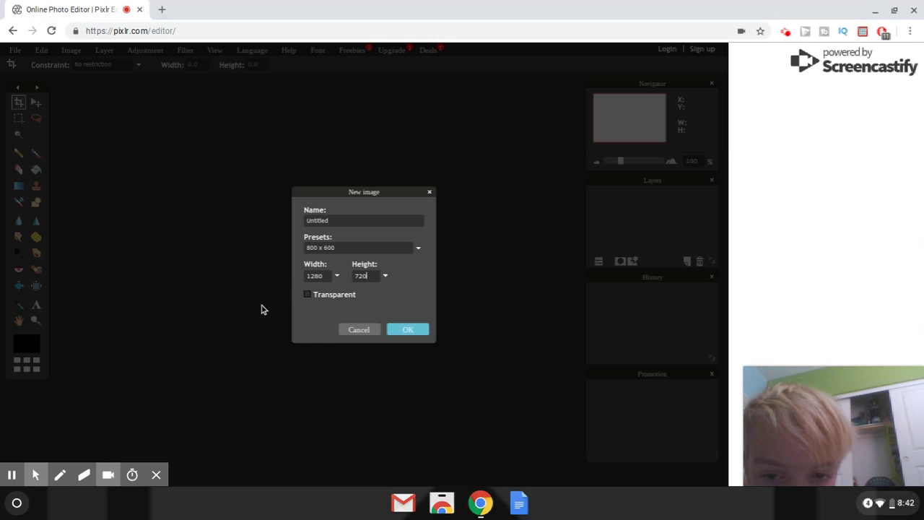
{"action": "left_click", "coordinate": [307, 295]}
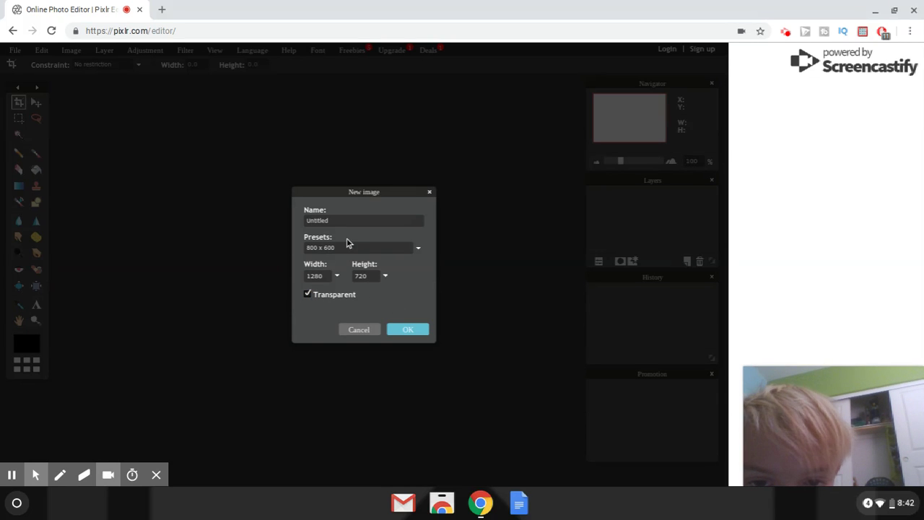
{"action": "left_click", "coordinate": [408, 330]}
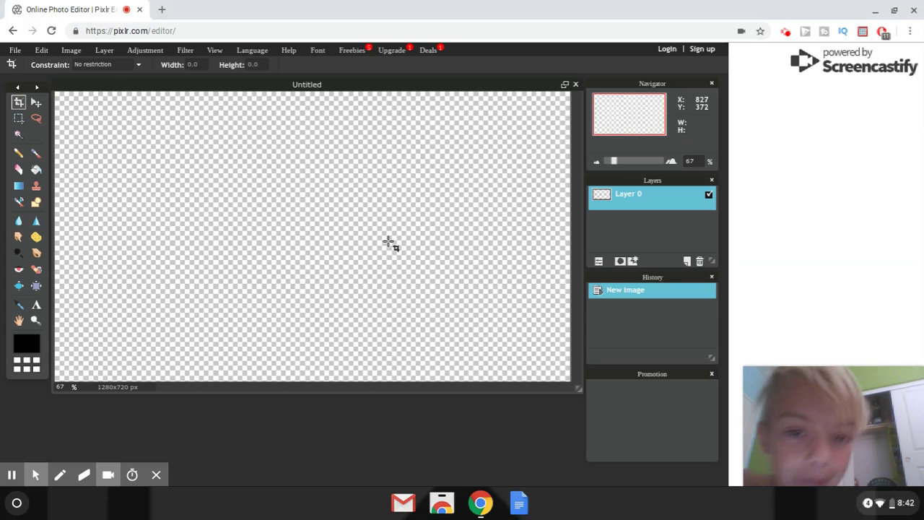
{"action": "left_click", "coordinate": [162, 10]}
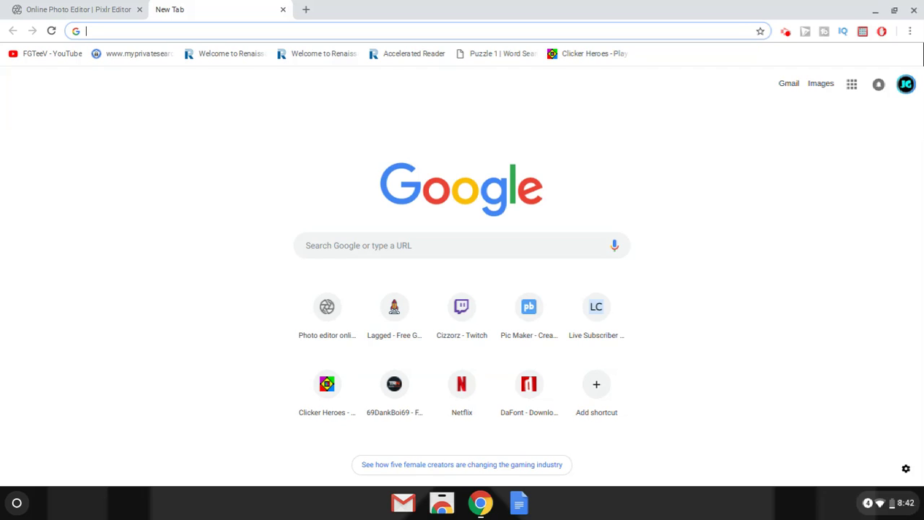
Step: Search Google Images for 'Dark background for thumbnails'
{"action": "type", "text": "d"}
{"action": "key", "text": "BackSpace"}
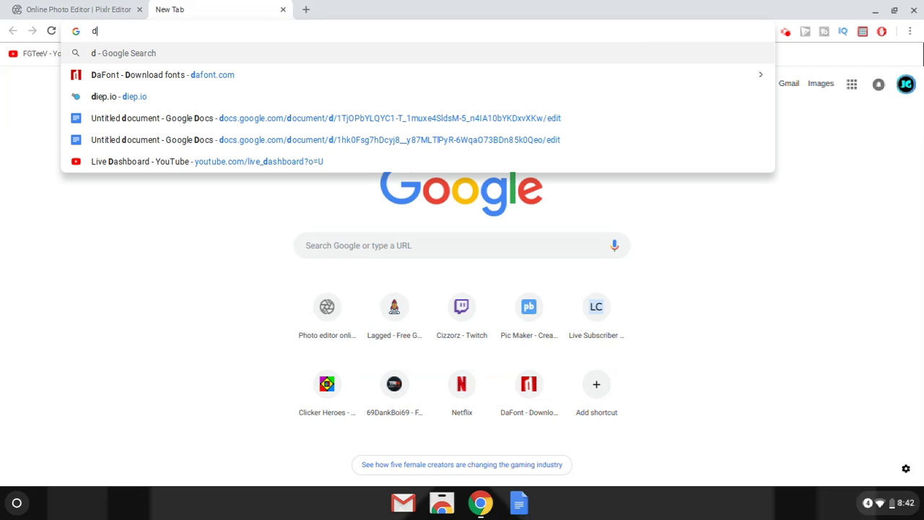
{"action": "type", "text": "ark b"}
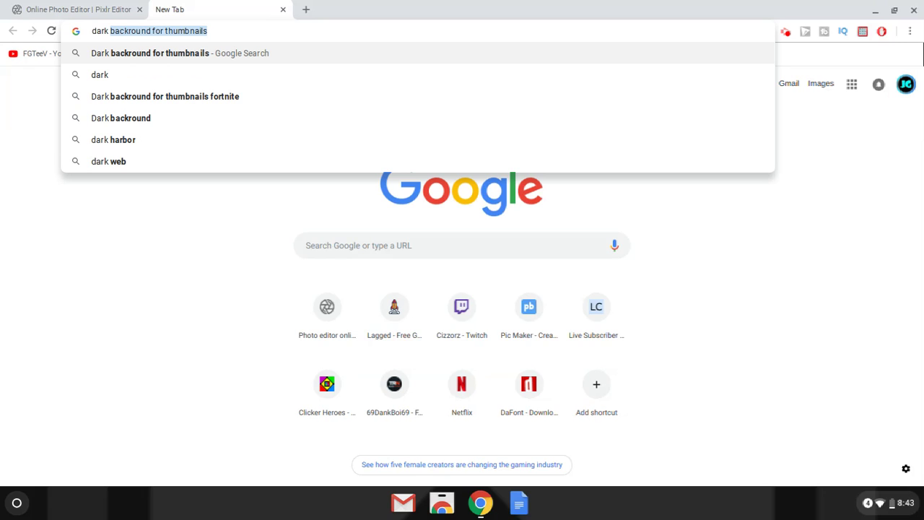
{"action": "type", "text": "ackround"}
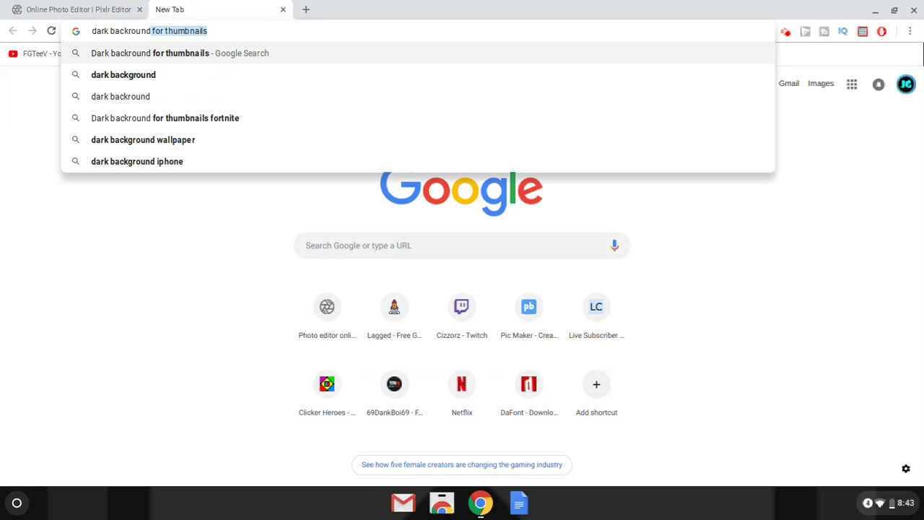
{"action": "key", "text": "Return"}
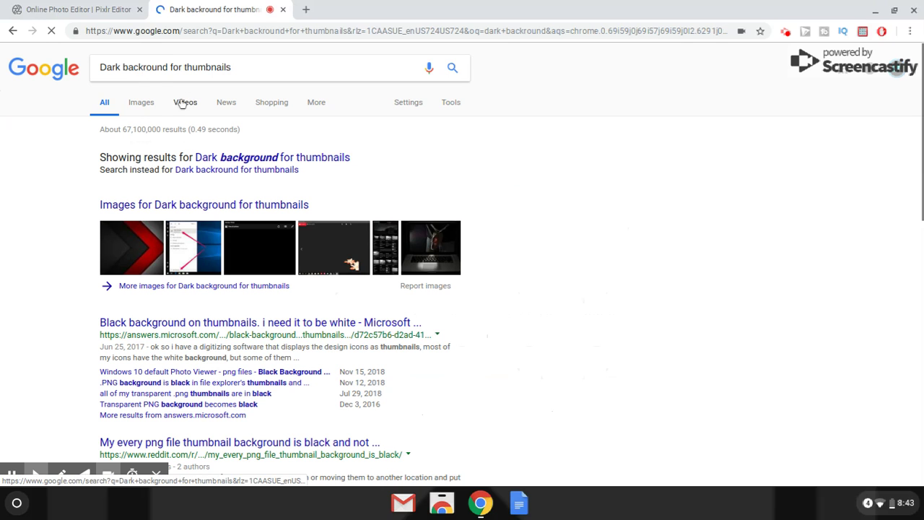
{"action": "left_click", "coordinate": [142, 104]}
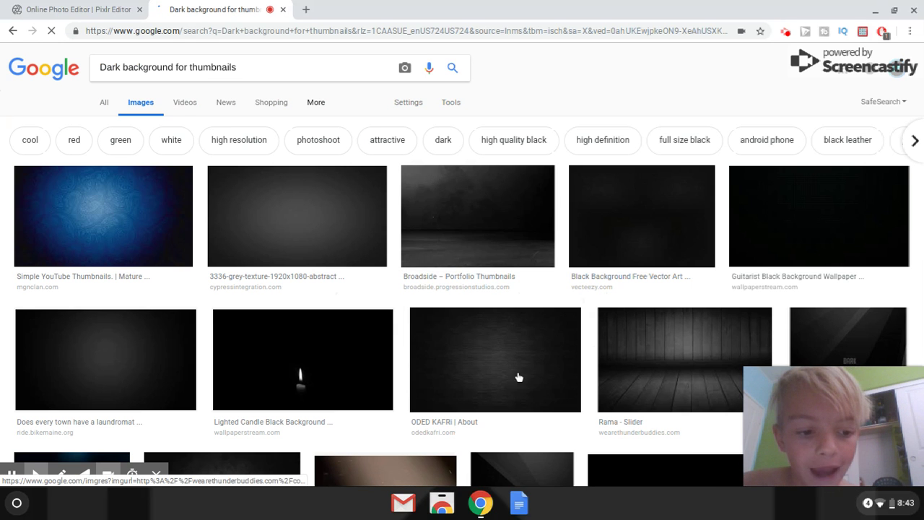
Step: Change the image search to 'Dark background 1280x720' and run it
{"action": "scroll", "coordinate": [505, 361], "scroll_direction": "down", "scroll_amount": 5}
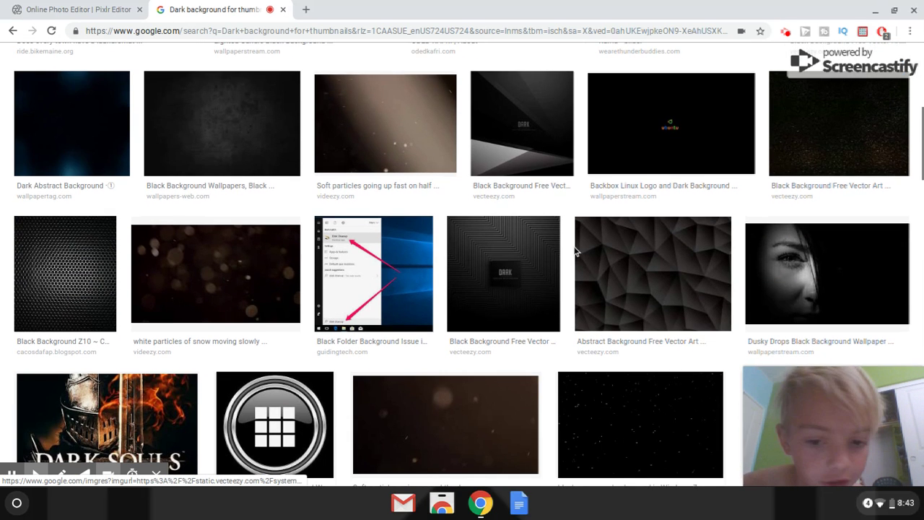
{"action": "scroll", "coordinate": [574, 251], "scroll_direction": "down", "scroll_amount": 2}
{"action": "scroll", "coordinate": [655, 131], "scroll_direction": "up", "scroll_amount": 7}
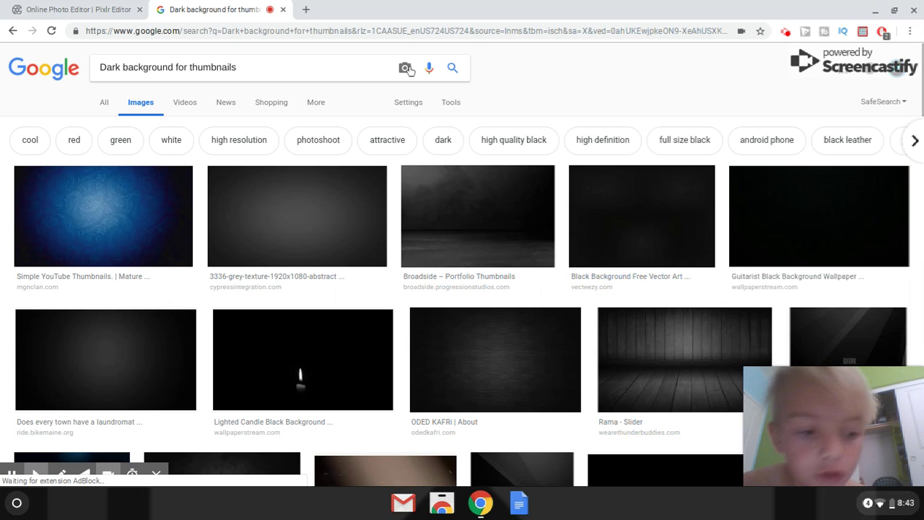
{"action": "left_click", "coordinate": [256, 74]}
{"action": "key", "text": "BackSpace"}
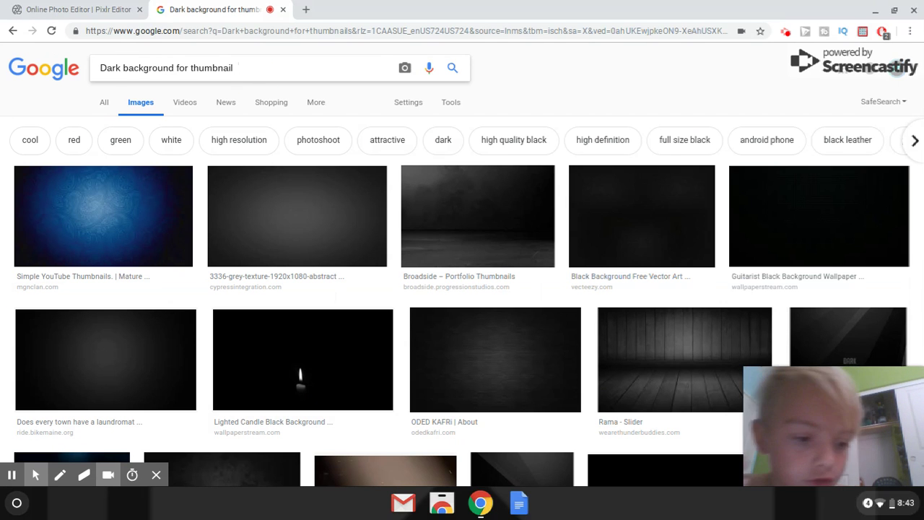
{"action": "key", "text": "BackSpace"}
{"action": "key", "text": "BackSpace"}
{"action": "key", "text": "BackSpace"}
{"action": "key", "text": "BackSpace"}
{"action": "key", "text": "BackSpace"}
{"action": "key", "text": "BackSpace"}
{"action": "key", "text": "BackSpace"}
{"action": "key", "text": "BackSpace"}
{"action": "key", "text": "BackSpace"}
{"action": "key", "text": "BackSpace"}
{"action": "key", "text": "BackSpace"}
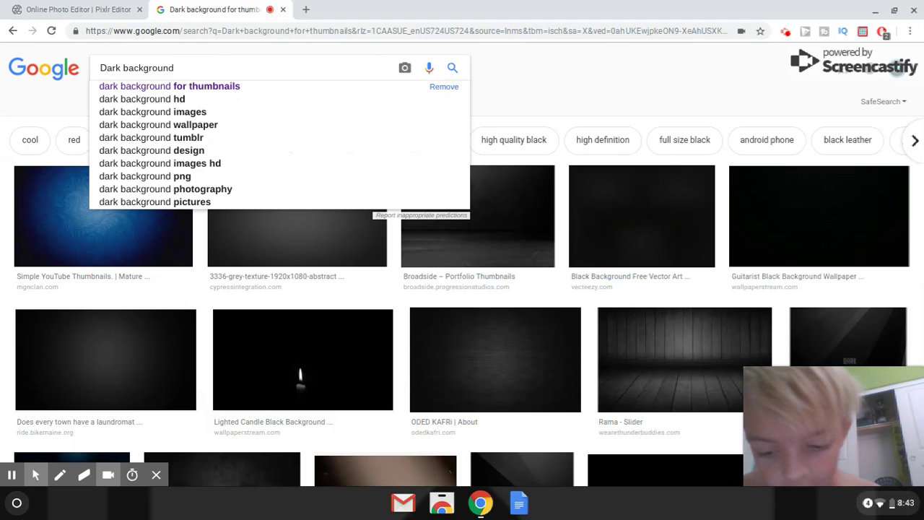
{"action": "type", "text": "1280"}
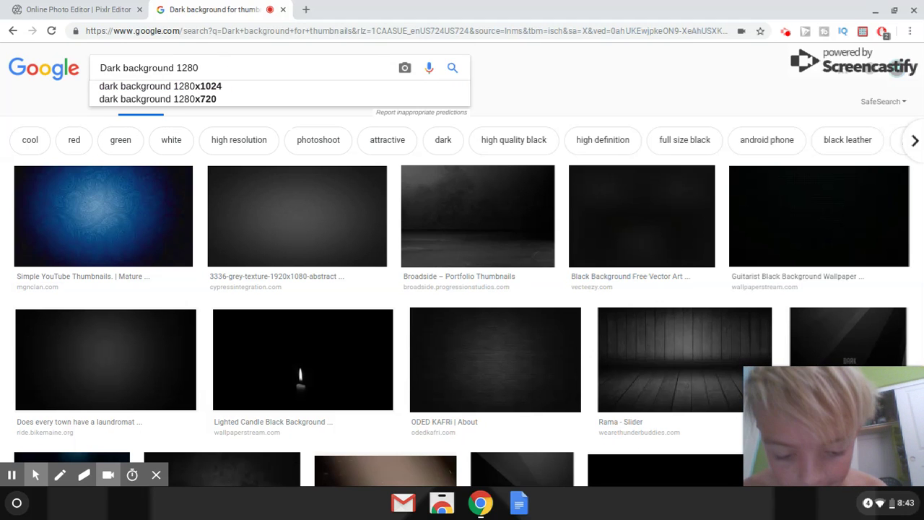
{"action": "type", "text": "x720"}
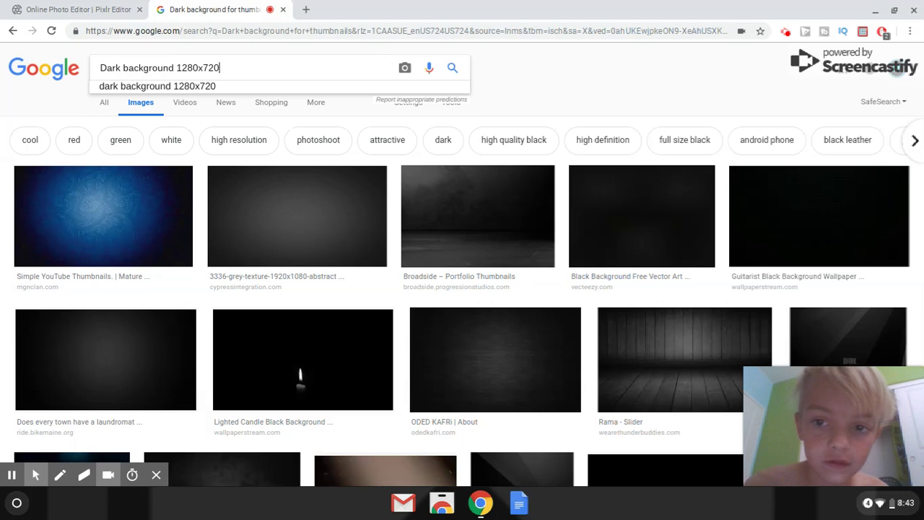
{"action": "key", "text": "Return"}
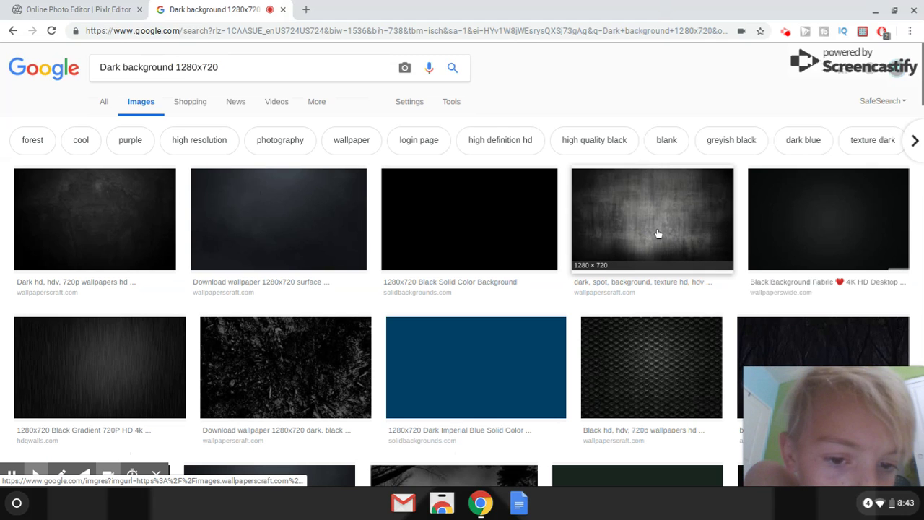
Step: Clear the search box and enter 'galaxy backround 720' as a new query
{"action": "left_click", "coordinate": [274, 60]}
{"action": "key", "text": "BackSpace"}
{"action": "key", "text": "BackSpace"}
{"action": "key", "text": "BackSpace"}
{"action": "key", "text": "BackSpace"}
{"action": "key", "text": "BackSpace"}
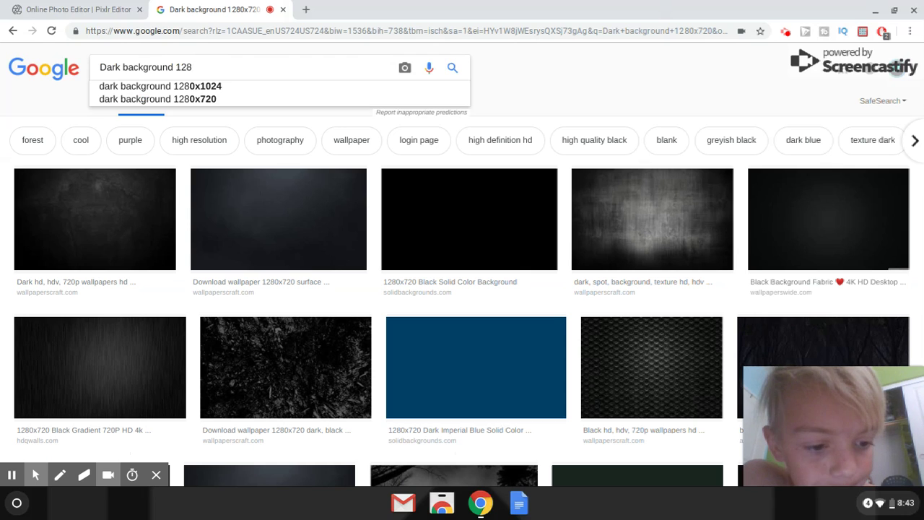
{"action": "key", "text": "BackSpace"}
{"action": "key", "text": "BackSpace"}
{"action": "key", "text": "BackSpace"}
{"action": "key", "text": "BackSpace"}
{"action": "key", "text": "BackSpace"}
{"action": "key", "text": "BackSpace"}
{"action": "key", "text": "BackSpace"}
{"action": "key", "text": "BackSpace"}
{"action": "key", "text": "BackSpace"}
{"action": "key", "text": "BackSpace"}
{"action": "key", "text": "BackSpace"}
{"action": "key", "text": "BackSpace"}
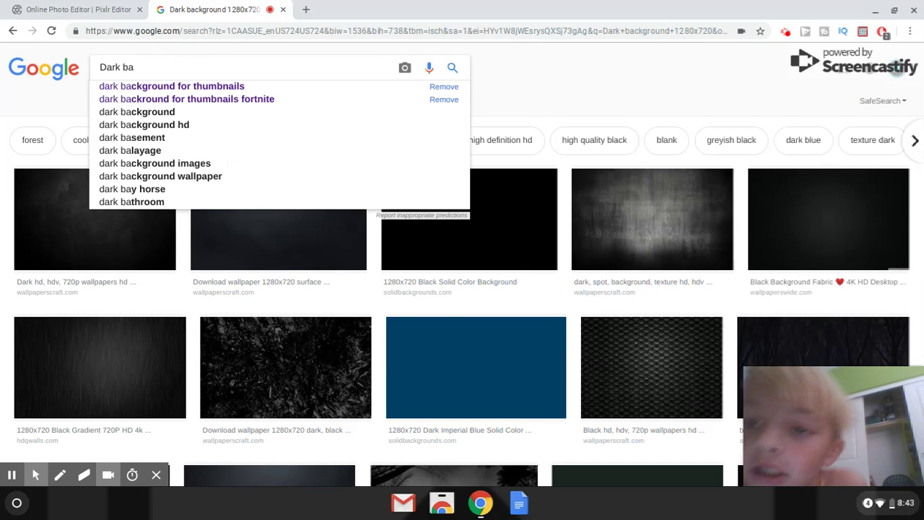
{"action": "key", "text": "BackSpace"}
{"action": "key", "text": "BackSpace"}
{"action": "key", "text": "BackSpace"}
{"action": "key", "text": "BackSpace"}
{"action": "key", "text": "BackSpace"}
{"action": "key", "text": "BackSpace"}
{"action": "key", "text": "BackSpace"}
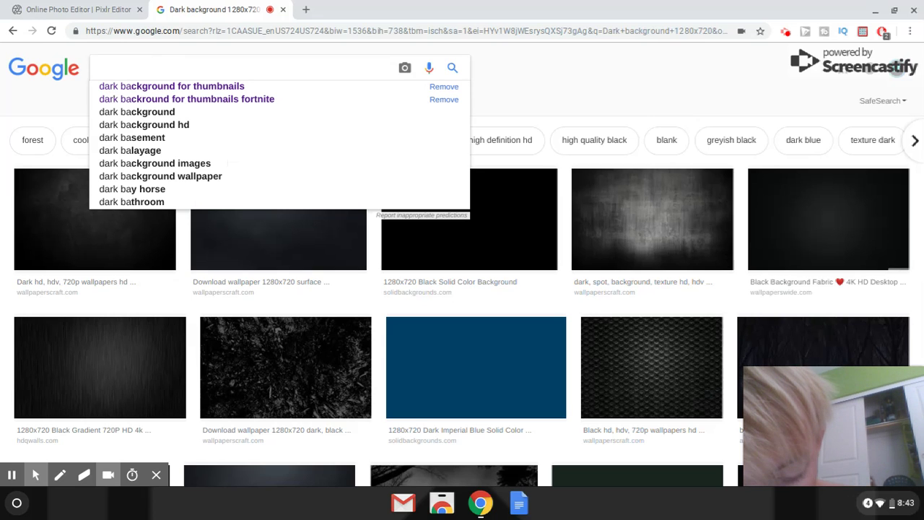
{"action": "type", "text": "galaxy"}
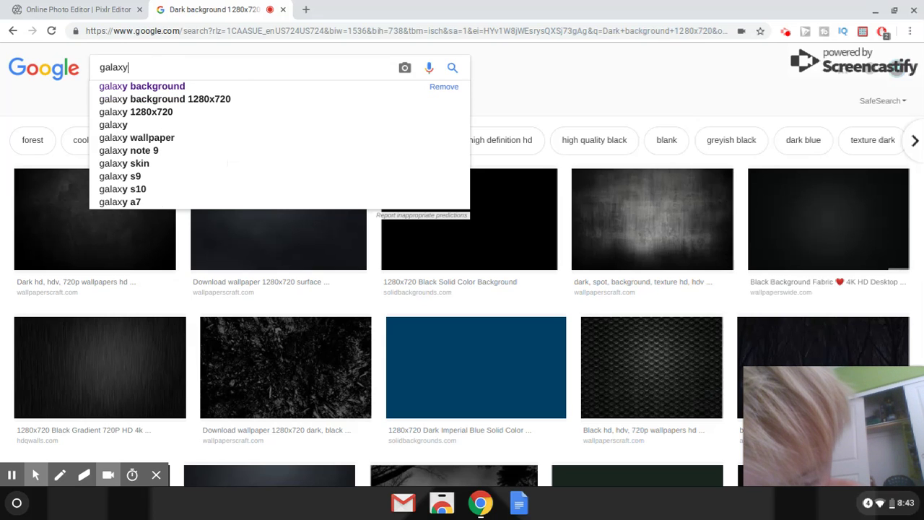
{"action": "type", "text": " backroun"}
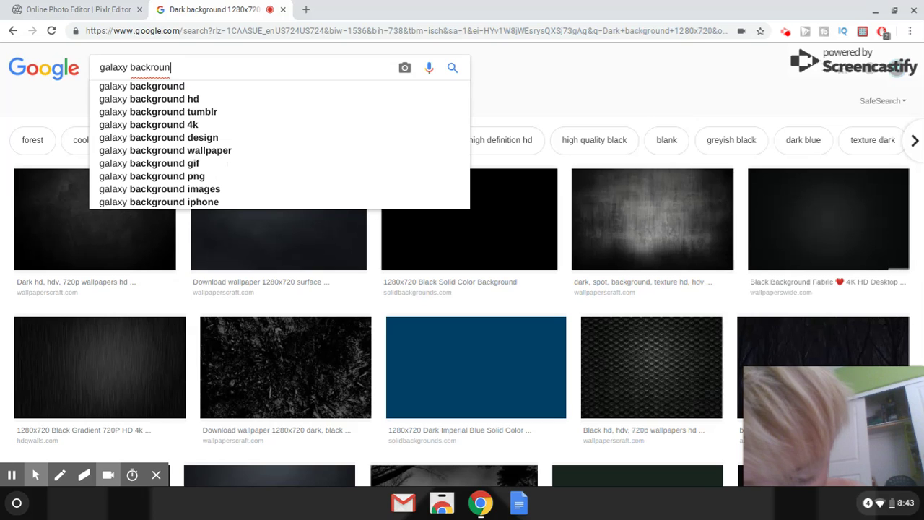
{"action": "type", "text": "d 720"}
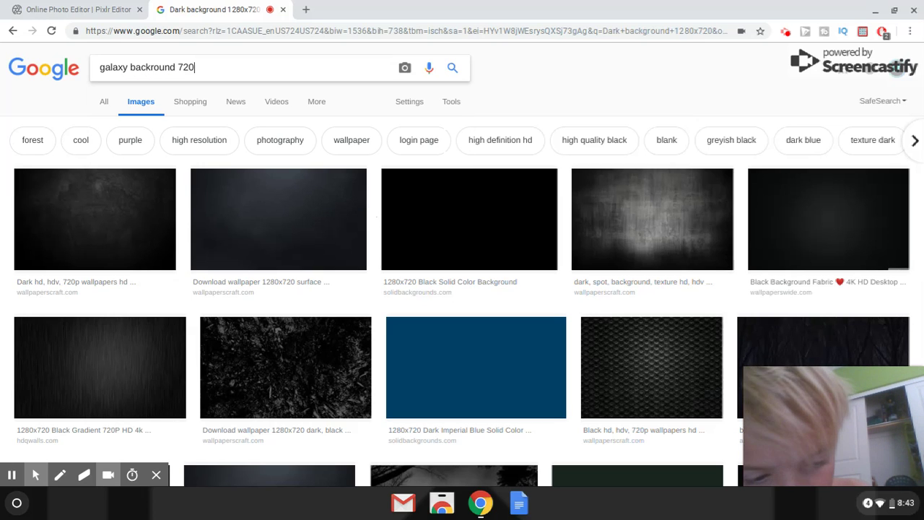
Step: Search for galaxy backgrounds 1280x720 and bring up the rainbow galaxy image's context menu
{"action": "key", "text": "BackSpace"}
{"action": "key", "text": "BackSpace"}
{"action": "key", "text": "BackSpace"}
{"action": "type", "text": "1280x720"}
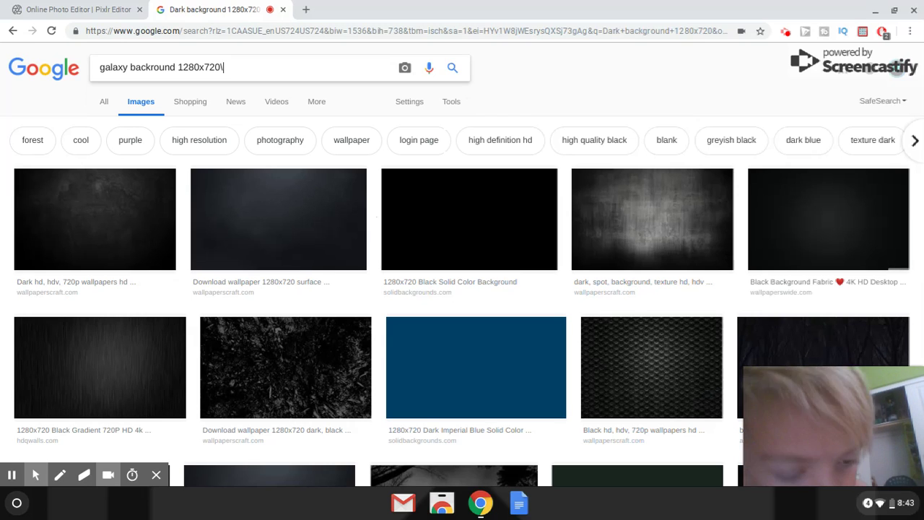
{"action": "key", "text": "Return"}
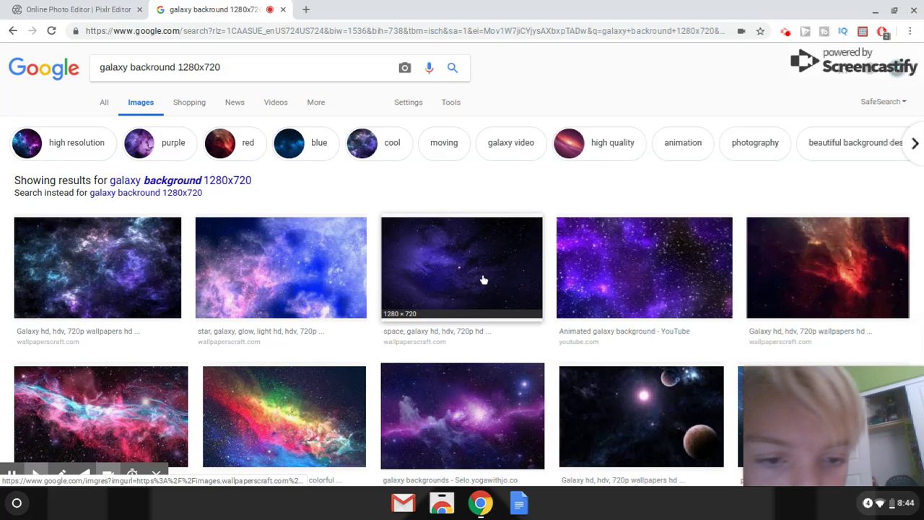
{"action": "scroll", "coordinate": [578, 269], "scroll_direction": "down", "scroll_amount": 1}
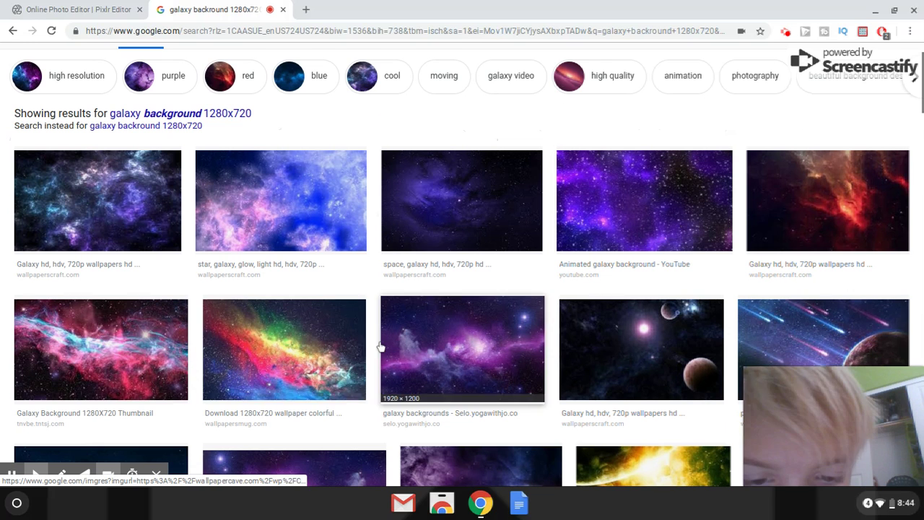
{"action": "right_click", "coordinate": [275, 346]}
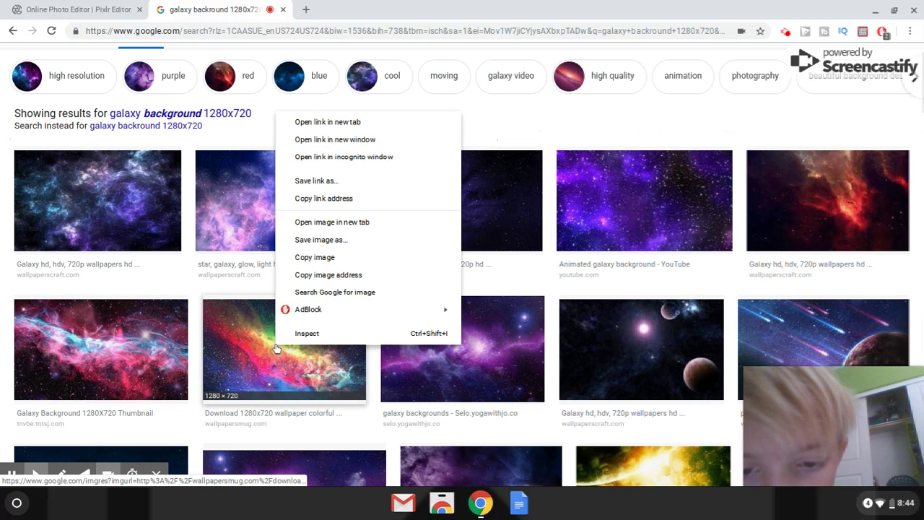
Step: Save the rainbow galaxy image as download (22).jpeg and open its source page
{"action": "left_click", "coordinate": [318, 239]}
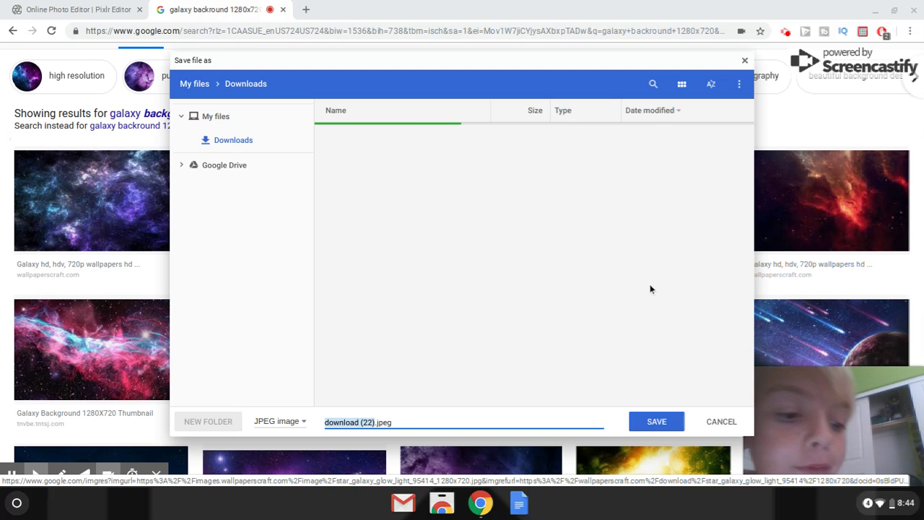
{"action": "left_click", "coordinate": [656, 426]}
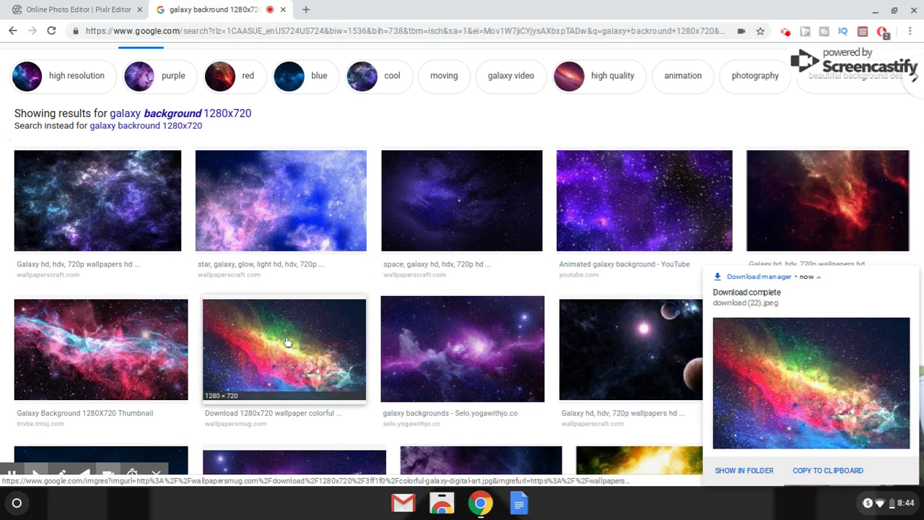
{"action": "left_click", "coordinate": [272, 352]}
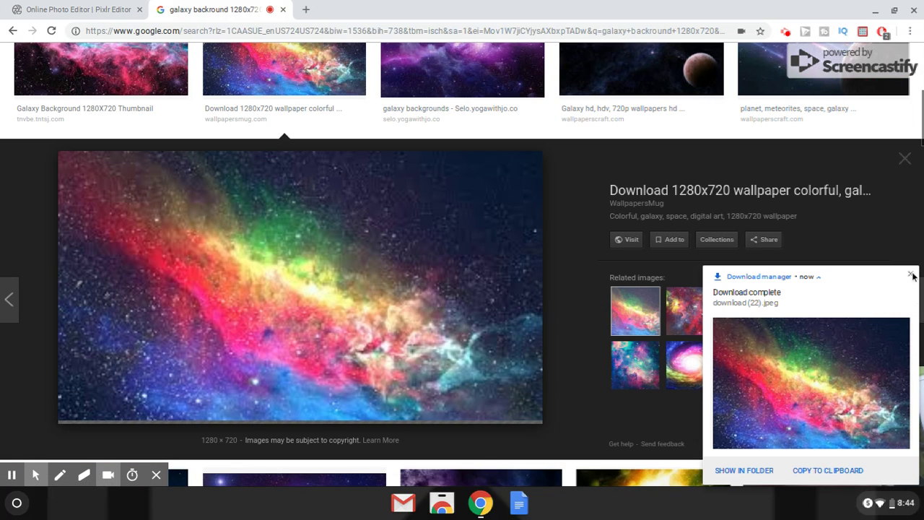
{"action": "left_click", "coordinate": [911, 275]}
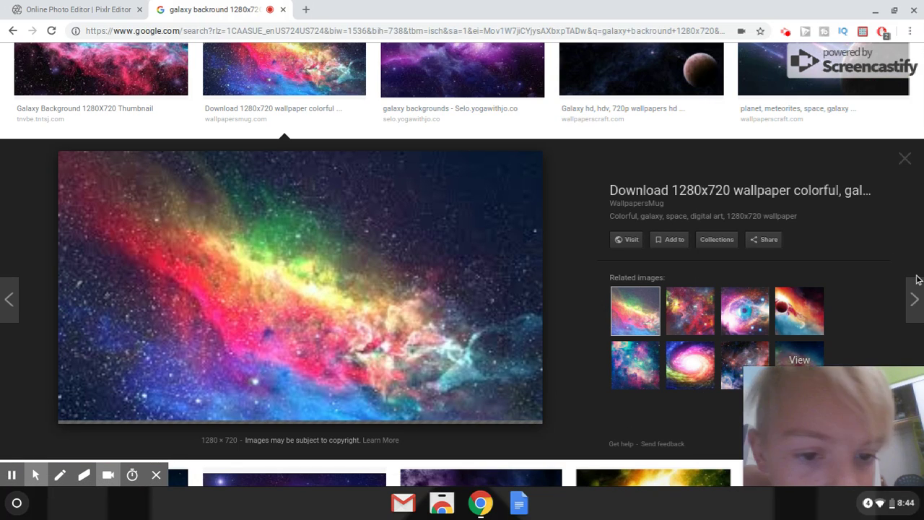
{"action": "left_click", "coordinate": [481, 277]}
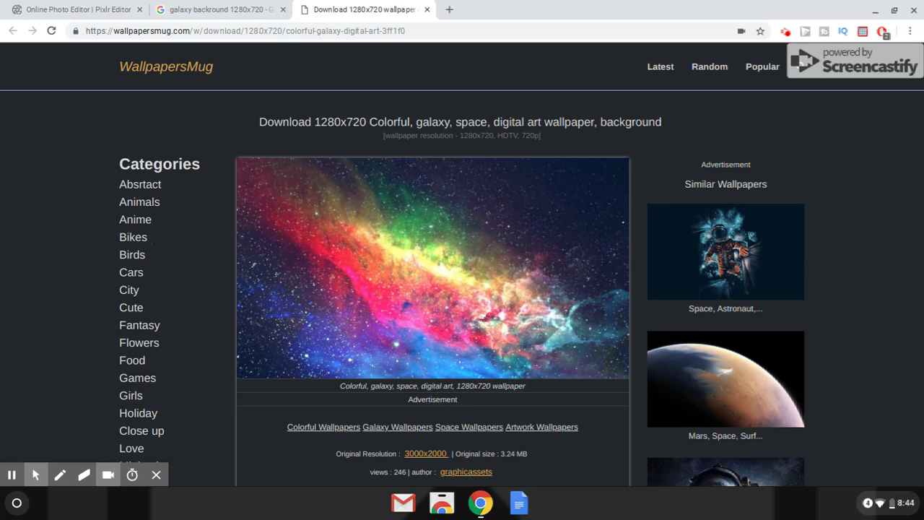
Step: Save the WallpapersMug galaxy wallpaper as colorful-galaxy-digital-art.jpg, then return to Pixlr Editor
{"action": "right_click", "coordinate": [480, 276]}
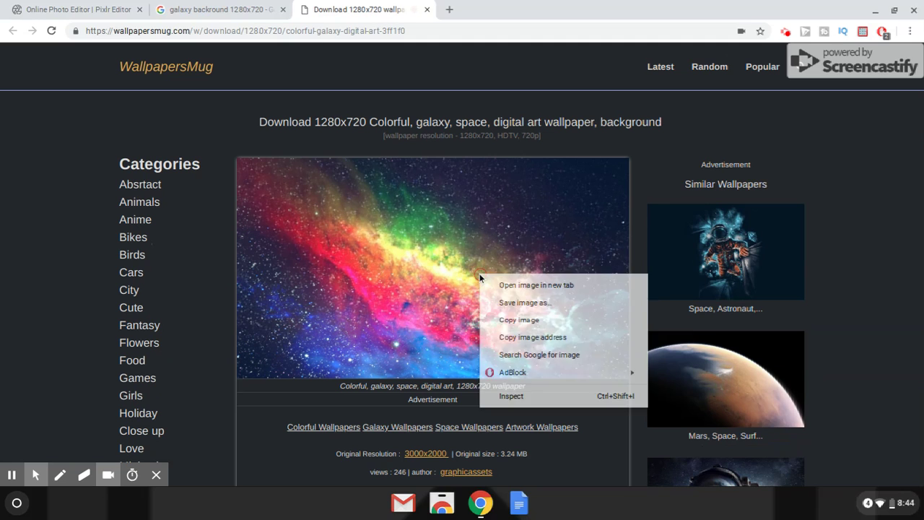
{"action": "left_click", "coordinate": [518, 303]}
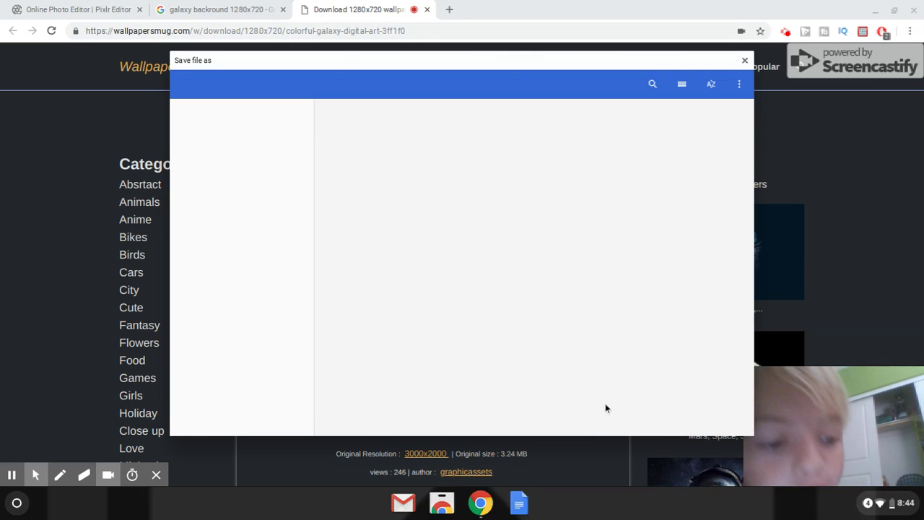
{"action": "left_click", "coordinate": [657, 428]}
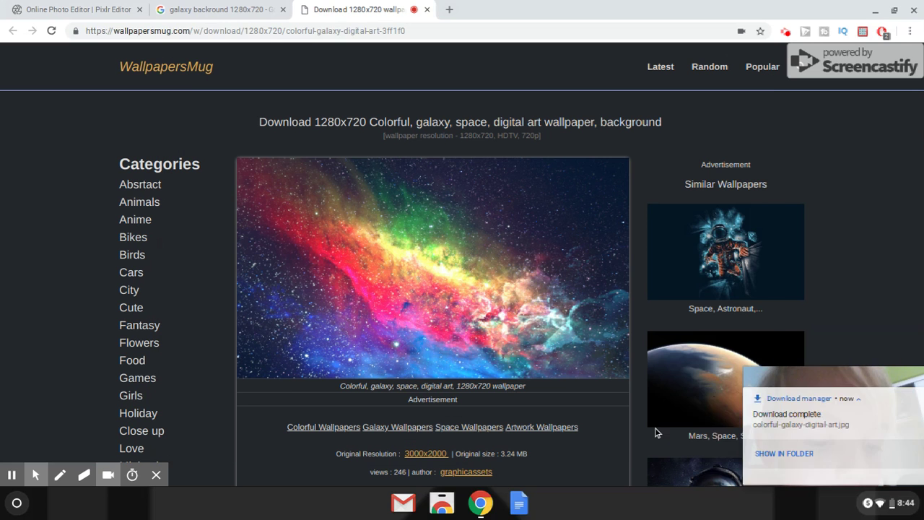
{"action": "left_click", "coordinate": [72, 10]}
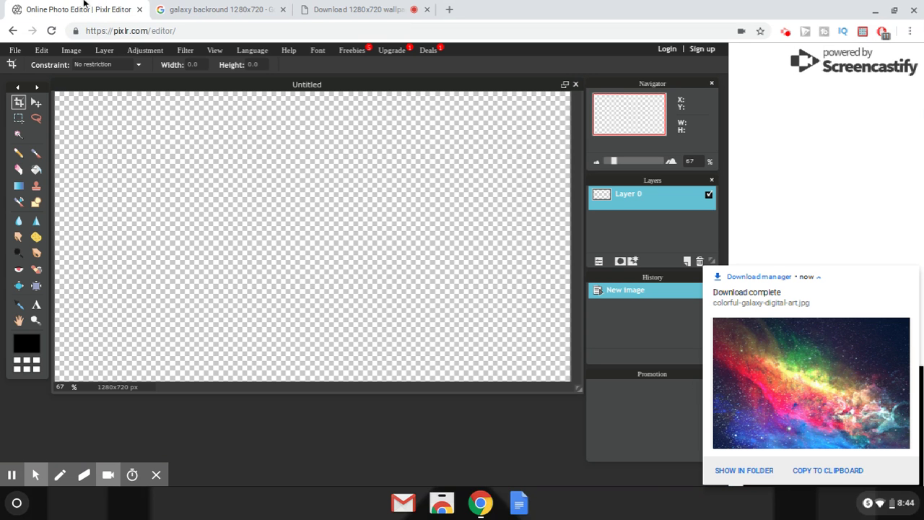
Step: Open colorful-galaxy-digital-art.jpg from Downloads via File > Open image
{"action": "left_click", "coordinate": [15, 50]}
{"action": "left_click", "coordinate": [35, 81]}
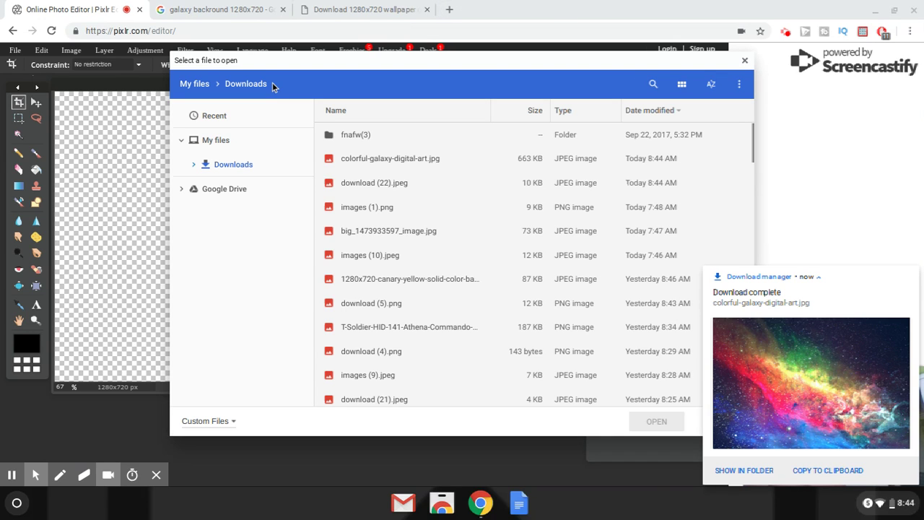
{"action": "left_click", "coordinate": [347, 165]}
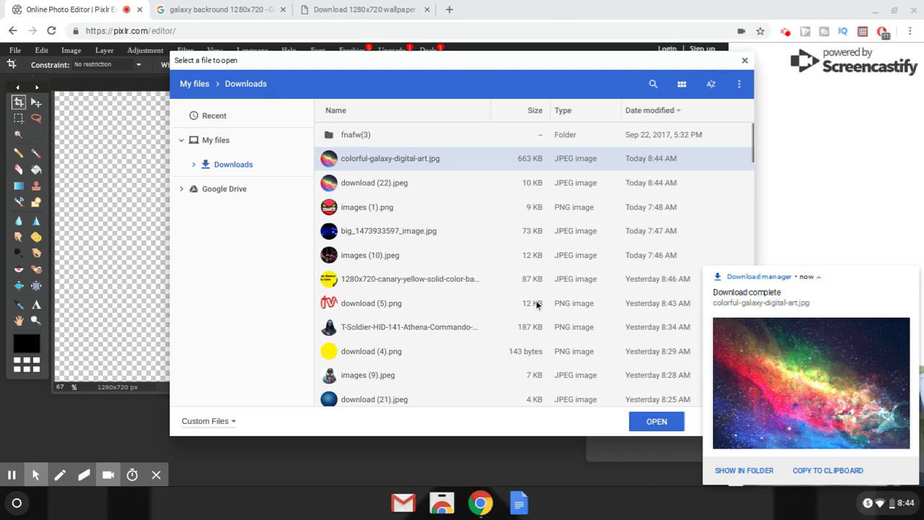
{"action": "left_click", "coordinate": [654, 420]}
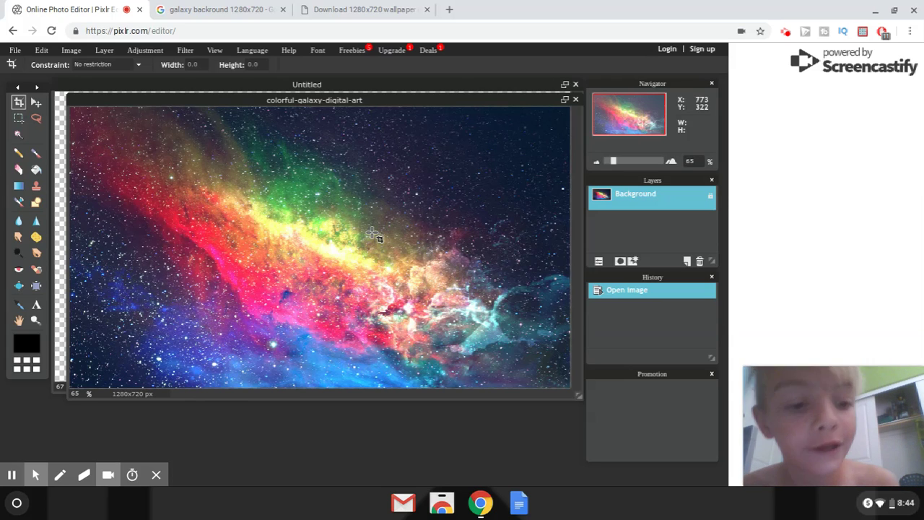
Step: Copy the entire galaxy image and paste it into the Untitled canvas as Layer 1
{"action": "key", "text": "ctrl+a"}
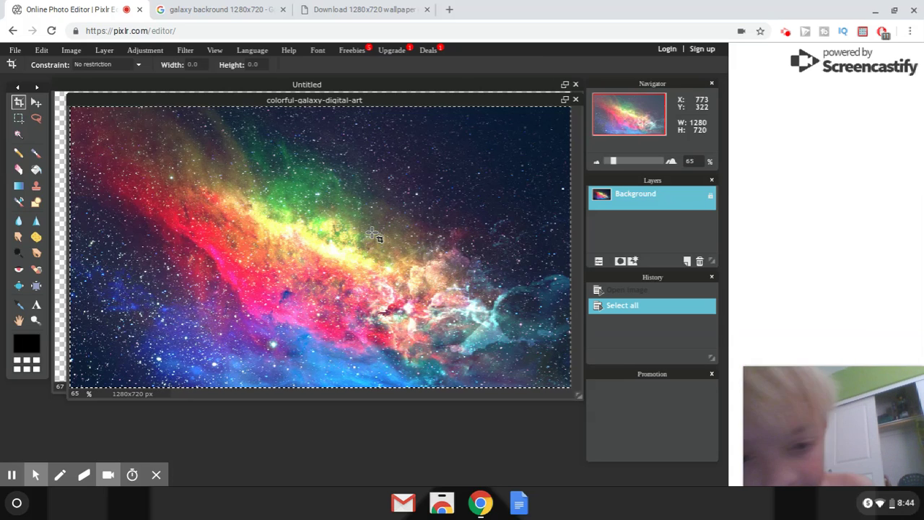
{"action": "key", "text": "ctrl+c"}
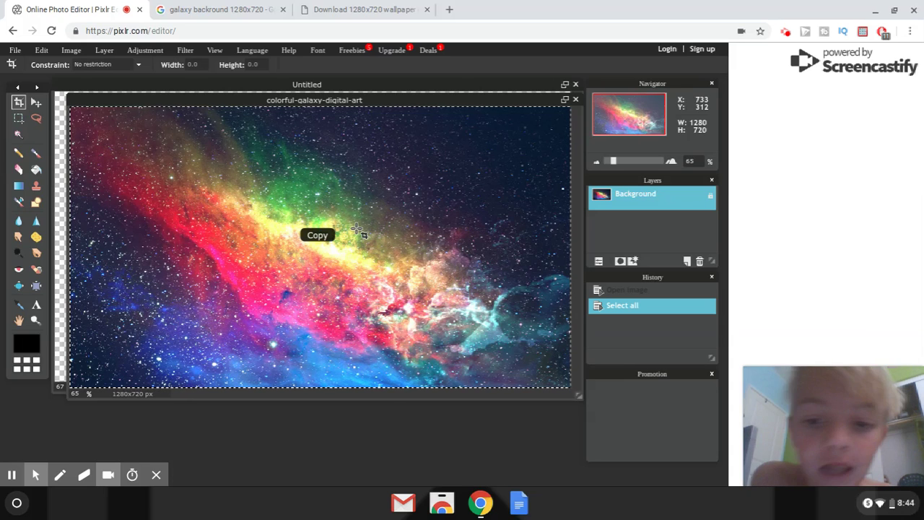
{"action": "left_click", "coordinate": [59, 188]}
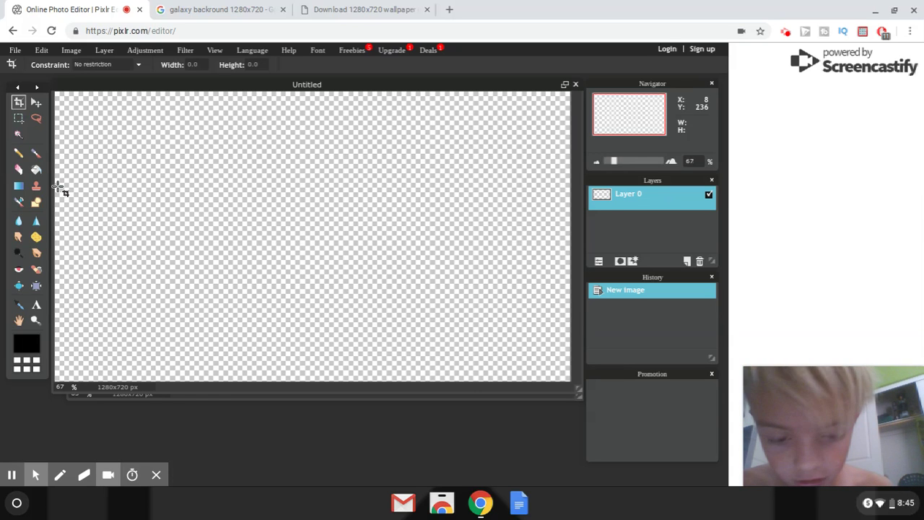
{"action": "key", "text": "ctrl+v"}
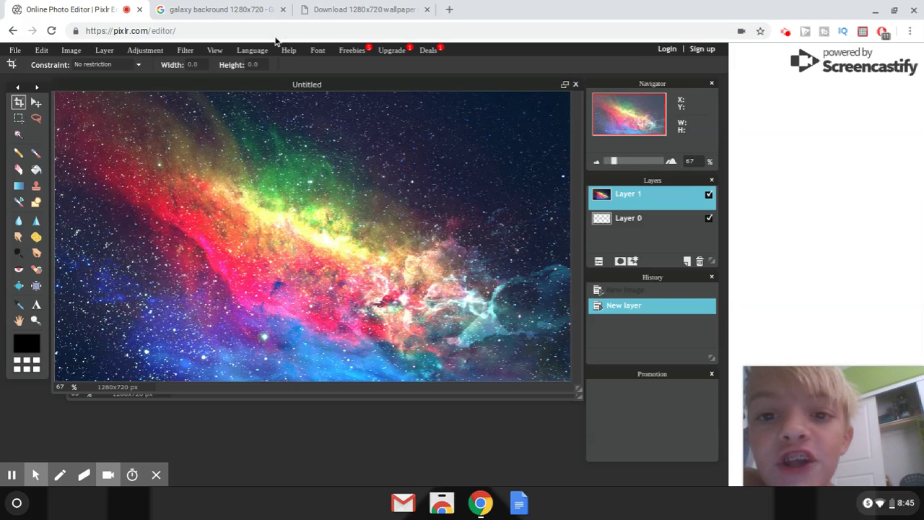
{"action": "left_click", "coordinate": [328, 9]}
Step: In Google Images, replace the galaxy query with 'Youtube picture transperant' and search
{"action": "left_click", "coordinate": [217, 10]}
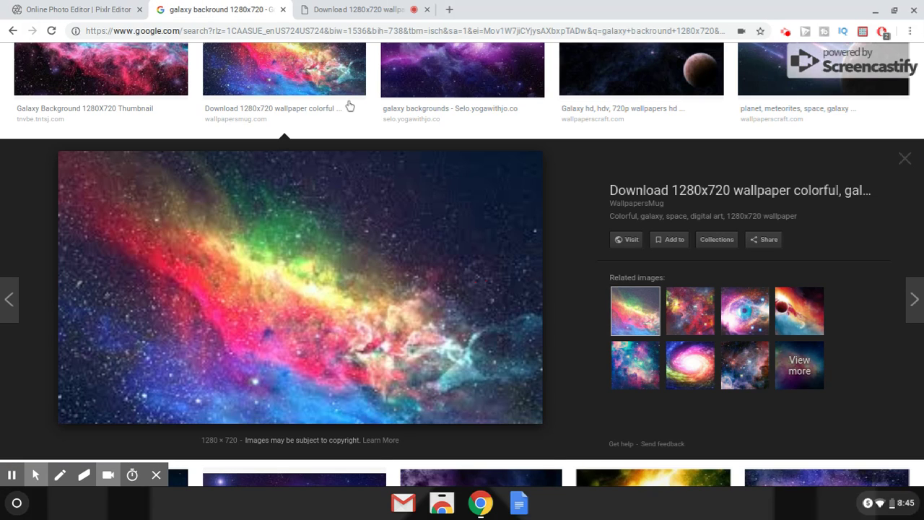
{"action": "left_click", "coordinate": [350, 106]}
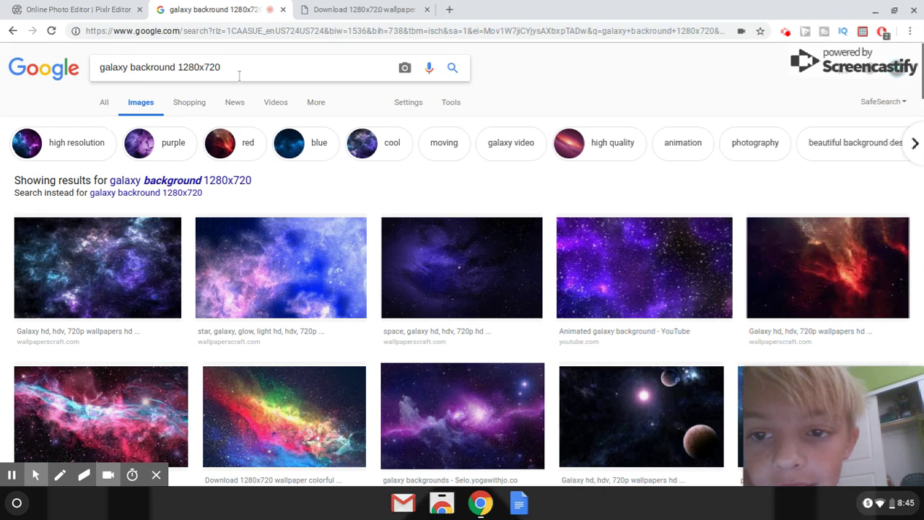
{"action": "key", "text": "BackSpace"}
{"action": "key", "text": "BackSpace"}
{"action": "key", "text": "BackSpace"}
{"action": "key", "text": "BackSpace"}
{"action": "key", "text": "BackSpace"}
{"action": "key", "text": "BackSpace"}
{"action": "key", "text": "BackSpace"}
{"action": "key", "text": "BackSpace"}
{"action": "key", "text": "BackSpace"}
{"action": "key", "text": "BackSpace"}
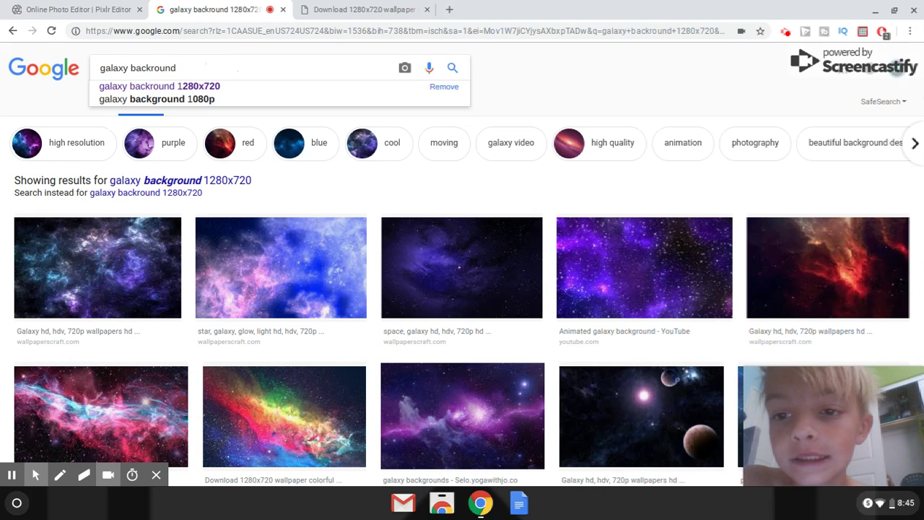
{"action": "key", "text": "BackSpace"}
{"action": "key", "text": "BackSpace"}
{"action": "key", "text": "BackSpace"}
{"action": "key", "text": "BackSpace"}
{"action": "key", "text": "BackSpace"}
{"action": "key", "text": "BackSpace"}
{"action": "key", "text": "BackSpace"}
{"action": "key", "text": "BackSpace"}
{"action": "key", "text": "BackSpace"}
{"action": "key", "text": "BackSpace"}
{"action": "key", "text": "BackSpace"}
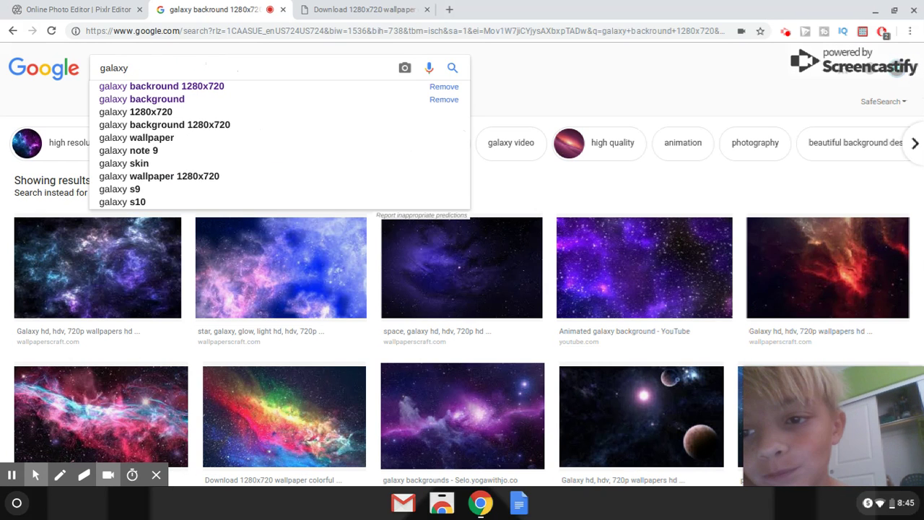
{"action": "key", "text": "BackSpace"}
{"action": "key", "text": "BackSpace"}
{"action": "key", "text": "BackSpace"}
{"action": "key", "text": "BackSpace"}
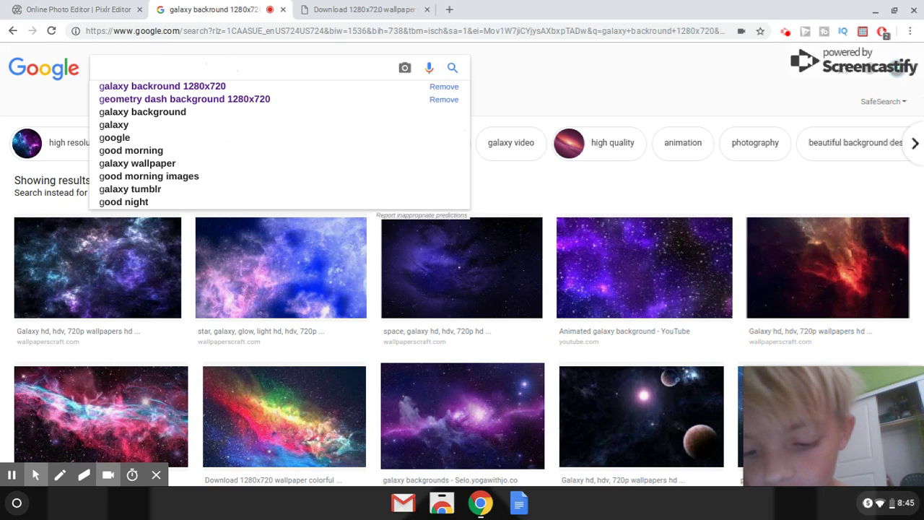
{"action": "type", "text": "Youtuibe"}
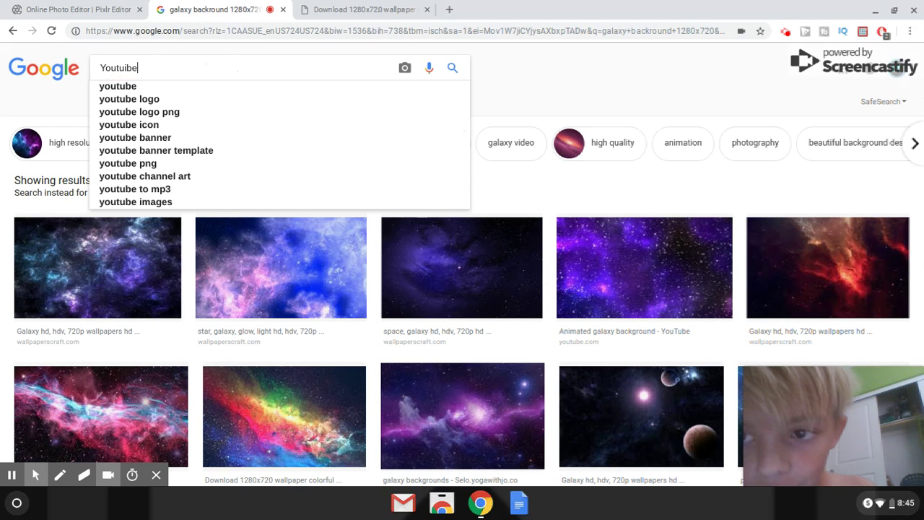
{"action": "key", "text": "BackSpace"}
{"action": "key", "text": "BackSpace"}
{"action": "key", "text": "BackSpace"}
{"action": "type", "text": "b"}
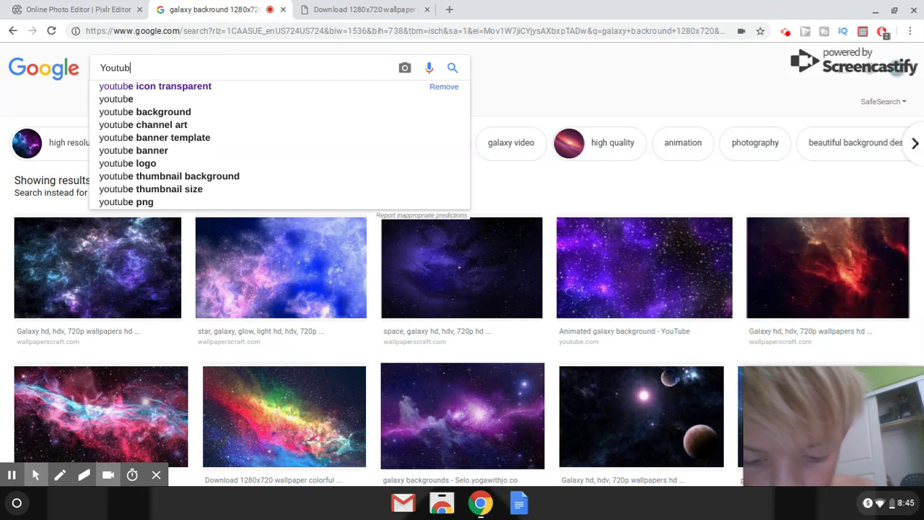
{"action": "type", "text": "e pi"}
{"action": "type", "text": "c"}
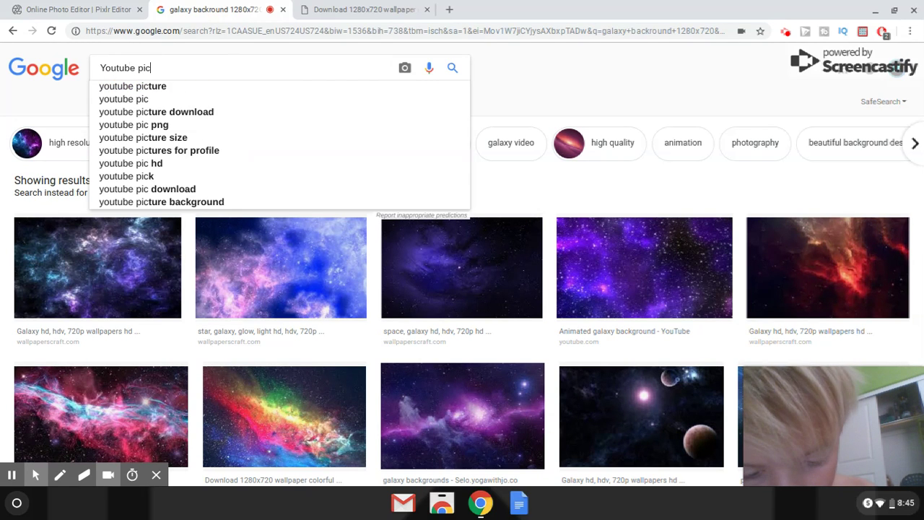
{"action": "type", "text": "ture transperant"}
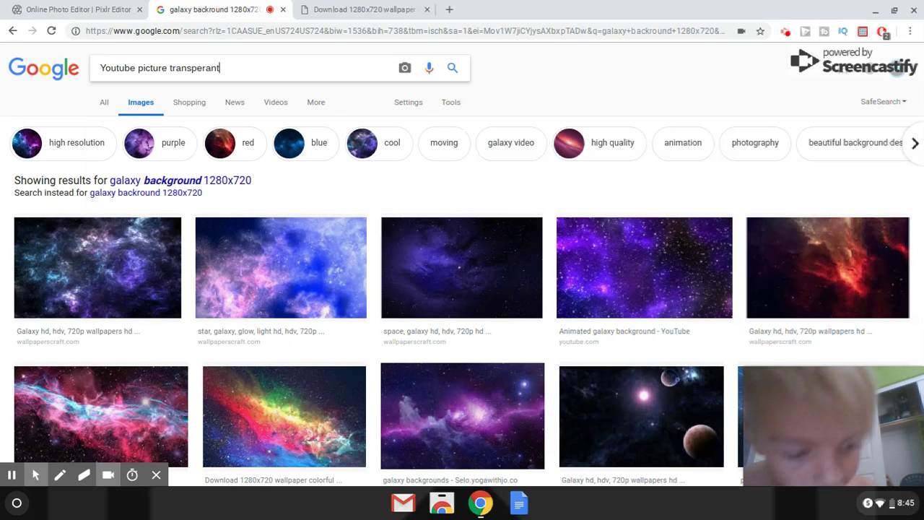
{"action": "key", "text": "Return"}
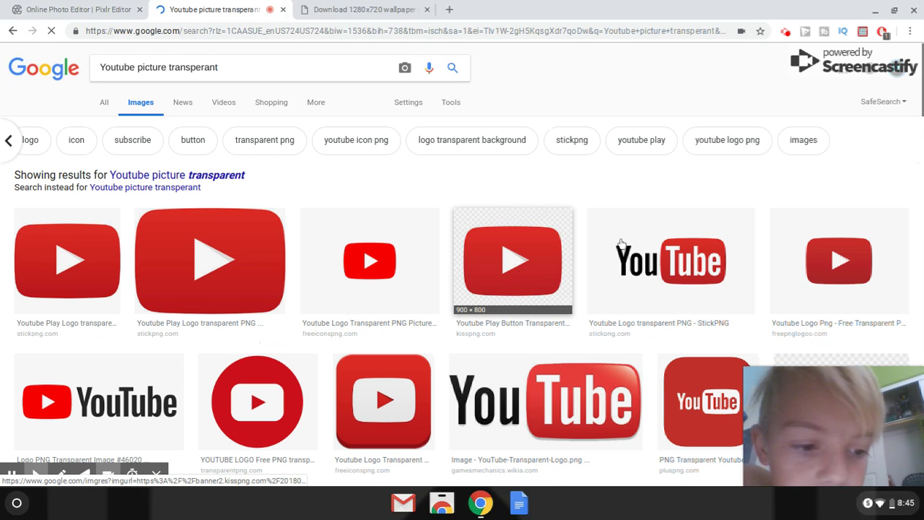
Step: Save the fourth result, the red play-button logo, as download (23).jpeg and return to Pixlr Editor
{"action": "left_click", "coordinate": [511, 281]}
{"action": "right_click", "coordinate": [334, 310]}
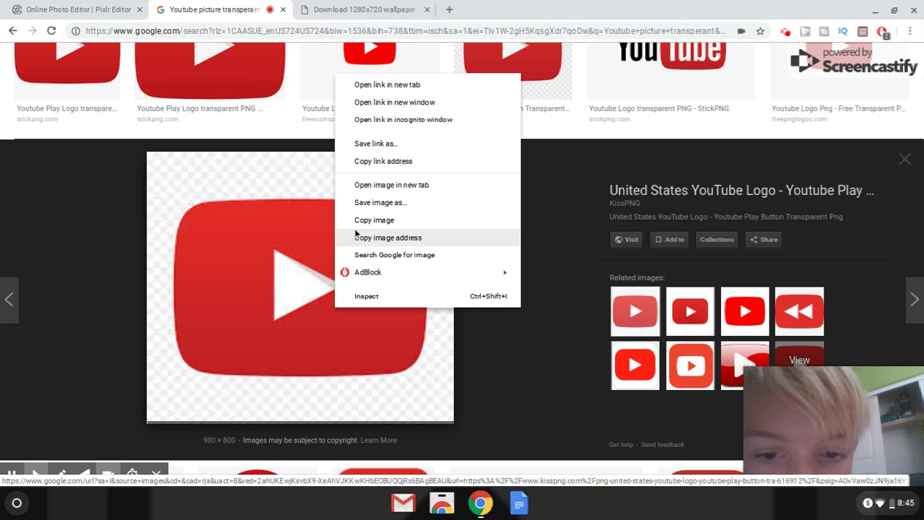
{"action": "left_click", "coordinate": [384, 204]}
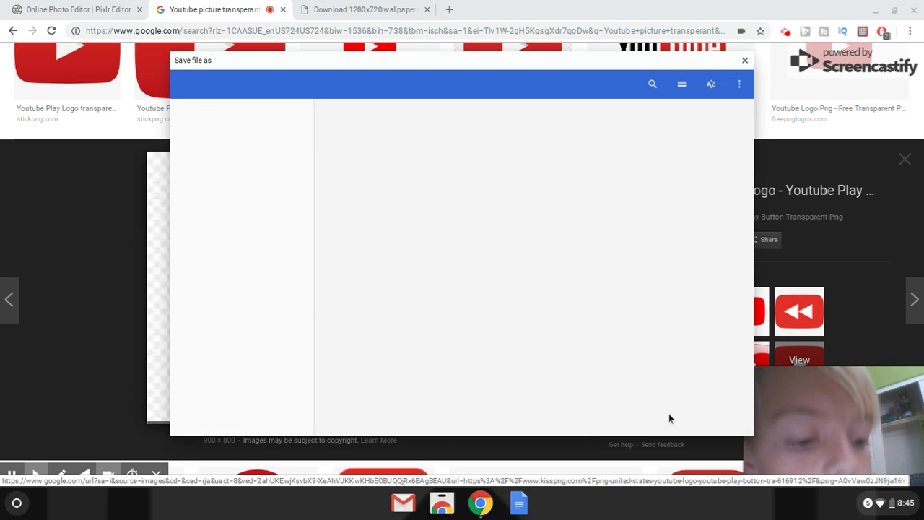
{"action": "left_click", "coordinate": [663, 418]}
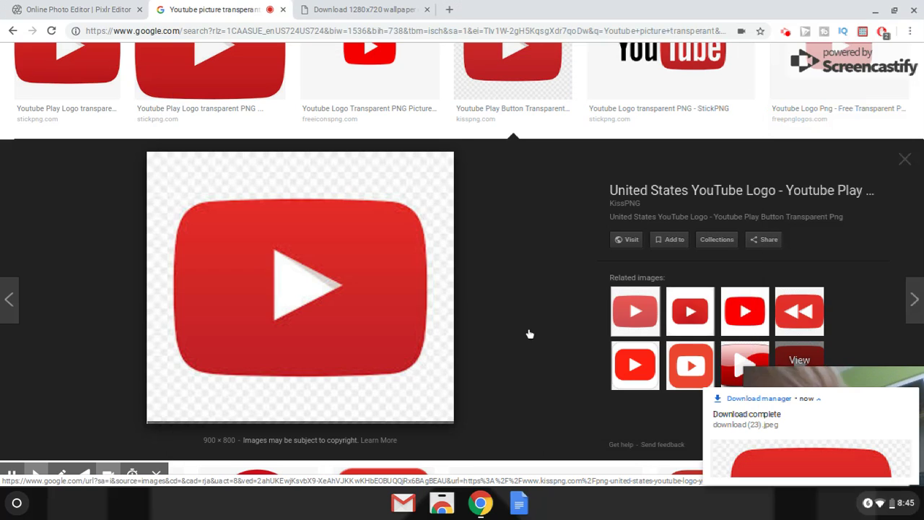
{"action": "left_click", "coordinate": [78, 10]}
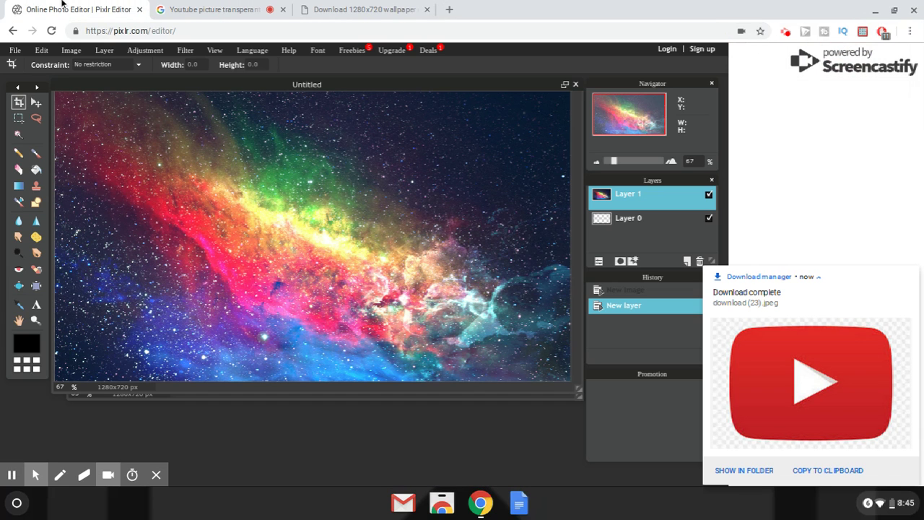
Step: Open download (23).jpeg in Pixlr Editor and select the whole logo image
{"action": "left_click", "coordinate": [15, 50]}
{"action": "left_click", "coordinate": [29, 81]}
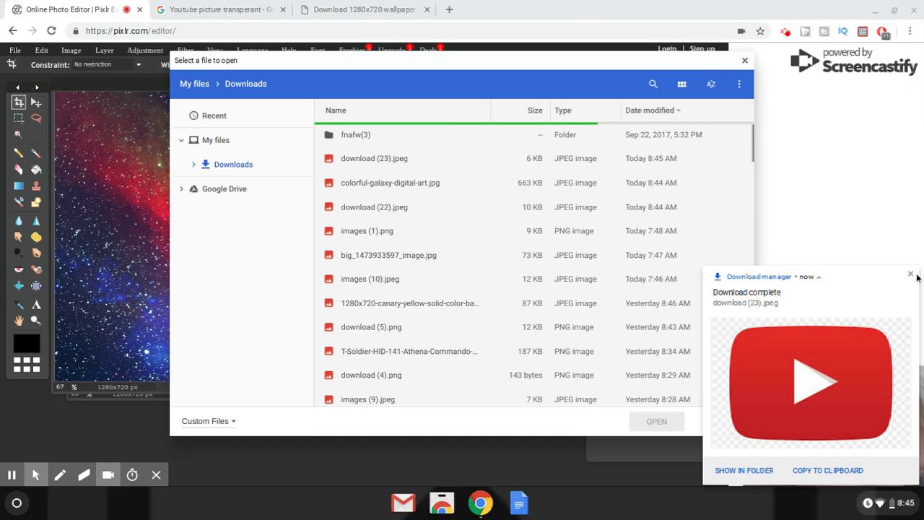
{"action": "left_click", "coordinate": [427, 159]}
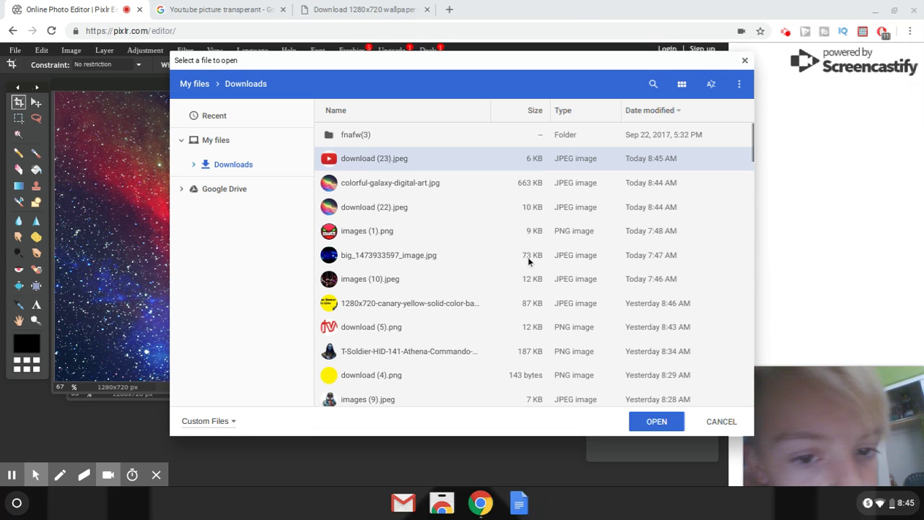
{"action": "left_click", "coordinate": [656, 422]}
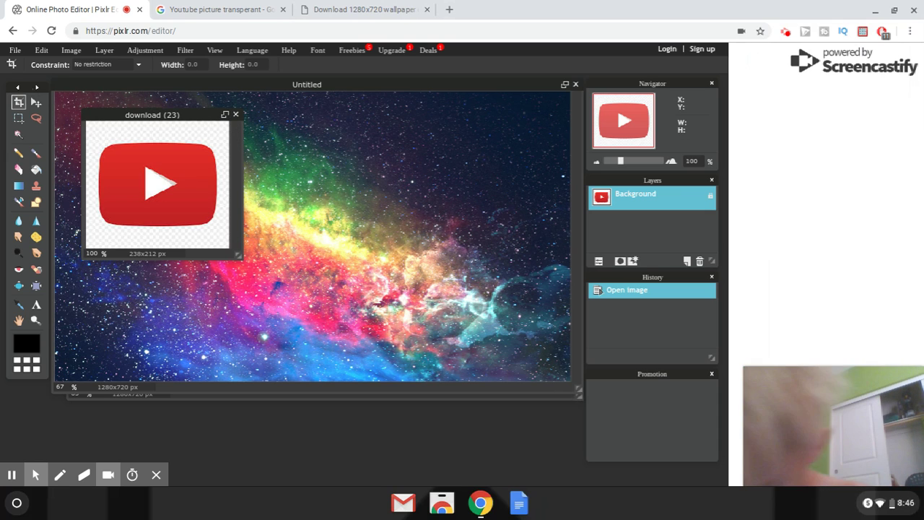
{"action": "key", "text": "ctrl+a"}
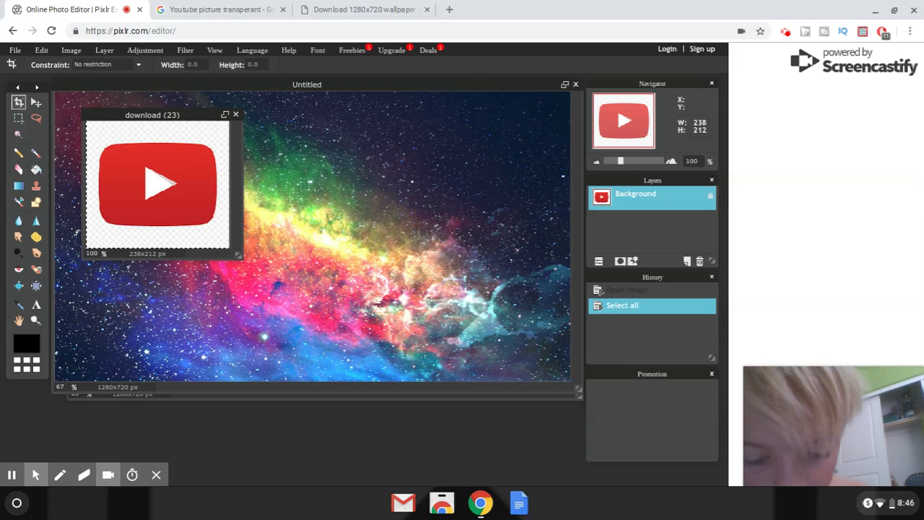
Step: Paste the logo onto the Untitled galaxy canvas as Layer 2, declining an attempted crop
{"action": "left_click", "coordinate": [323, 169]}
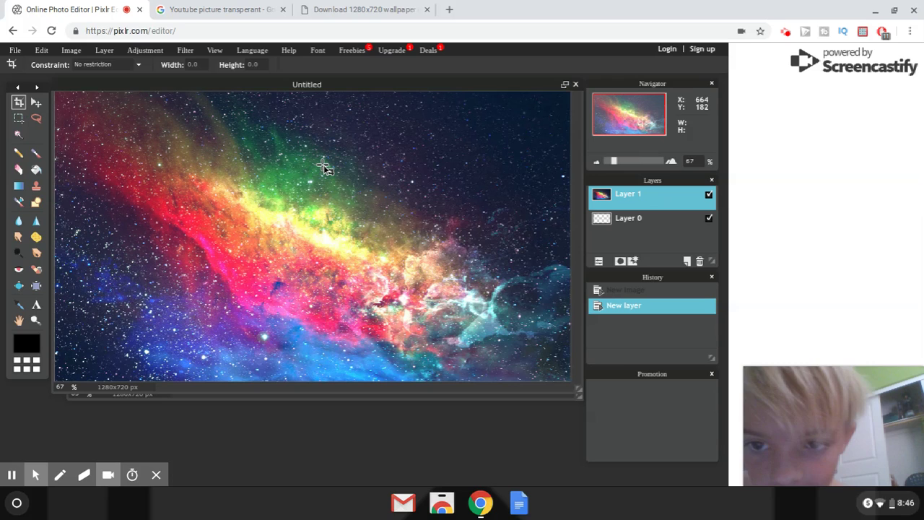
{"action": "key", "text": "ctrl+v"}
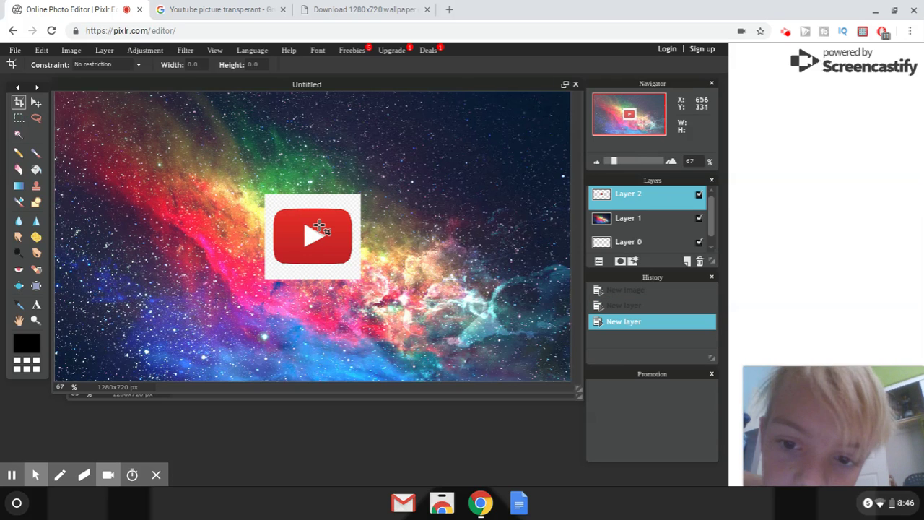
{"action": "left_click_drag", "start_coordinate": [319, 226], "coordinate": [284, 237]}
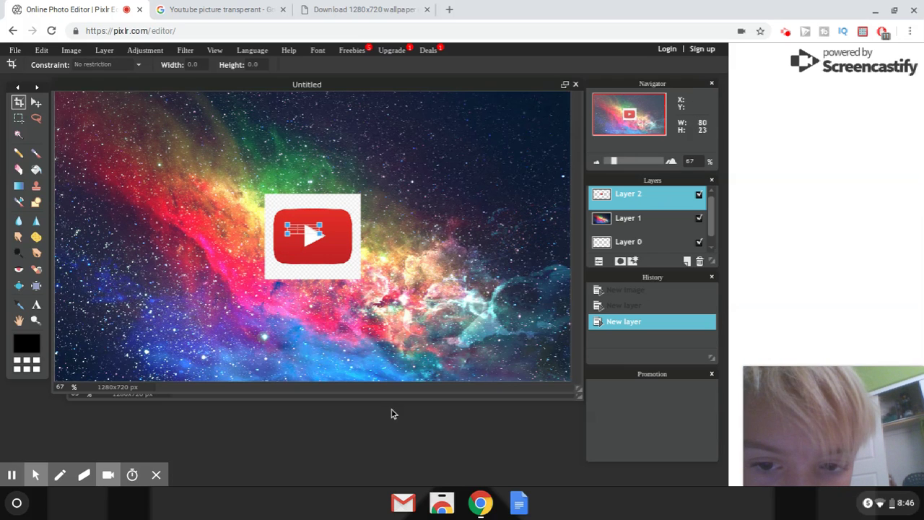
{"action": "left_click", "coordinate": [361, 449]}
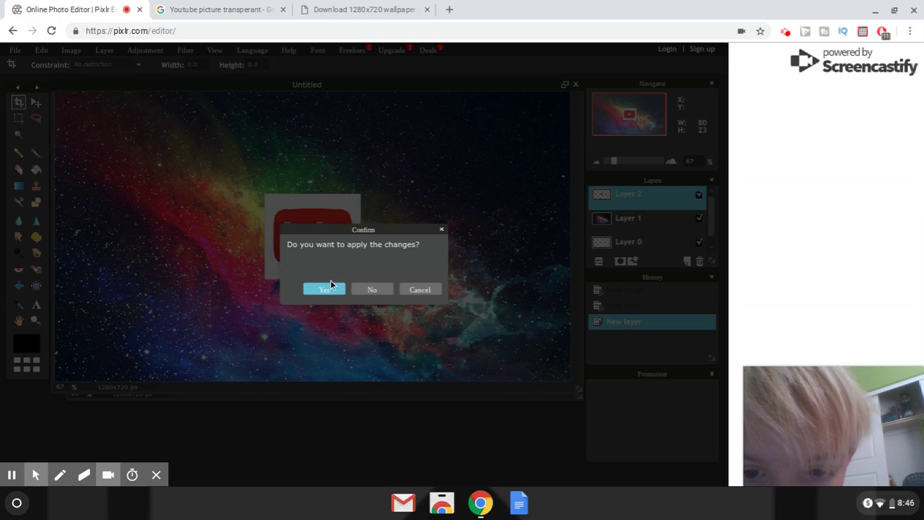
{"action": "left_click", "coordinate": [370, 290]}
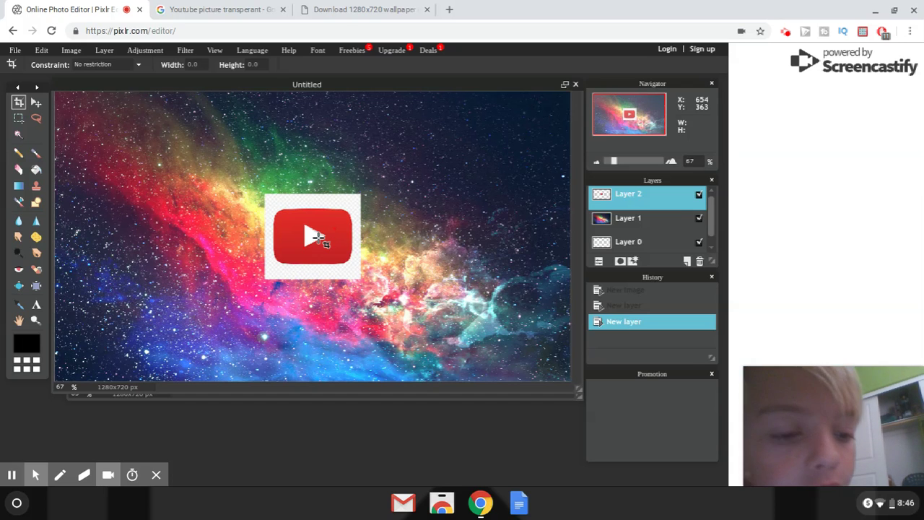
Step: Browse the transparent YouTube logo results in Google Images, previewing another red play-button logo
{"action": "left_click", "coordinate": [359, 7]}
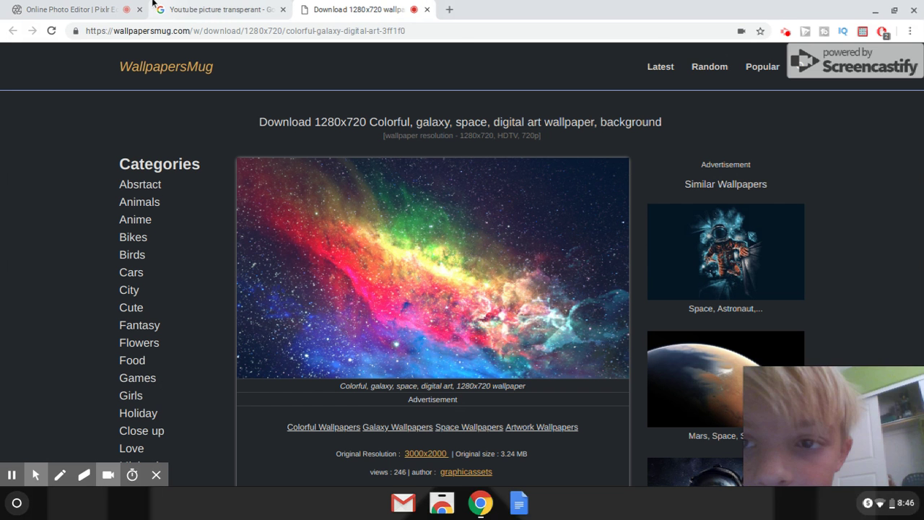
{"action": "left_click", "coordinate": [210, 9]}
{"action": "scroll", "coordinate": [330, 278], "scroll_direction": "up", "scroll_amount": 2}
{"action": "scroll", "coordinate": [224, 171], "scroll_direction": "down", "scroll_amount": 1}
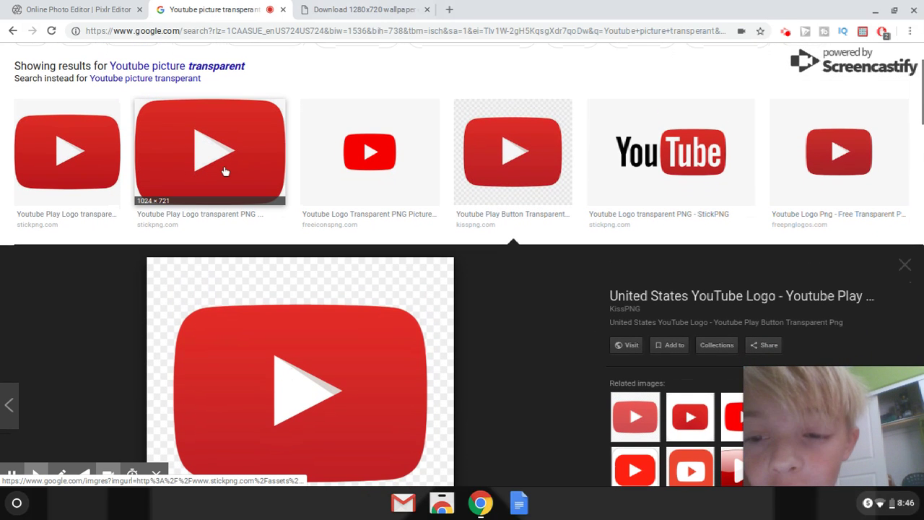
{"action": "scroll", "coordinate": [374, 376], "scroll_direction": "down", "scroll_amount": 2}
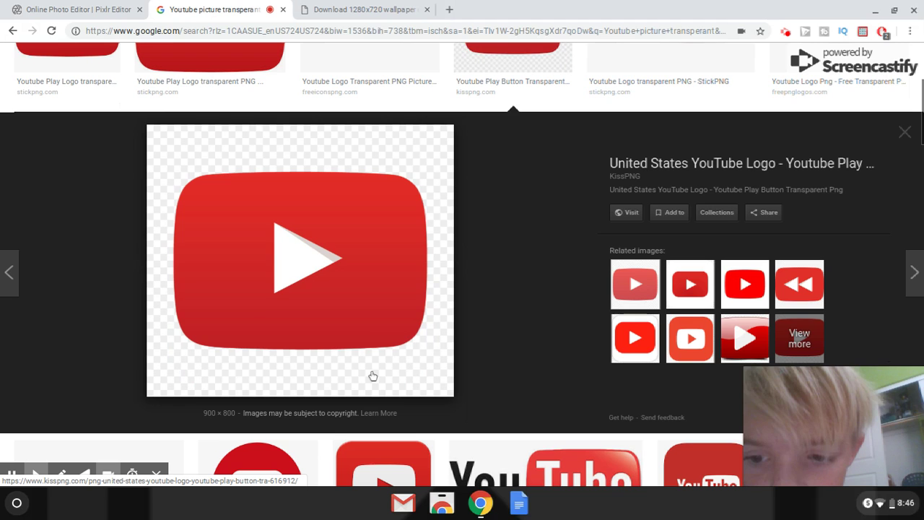
{"action": "scroll", "coordinate": [323, 261], "scroll_direction": "up", "scroll_amount": 3}
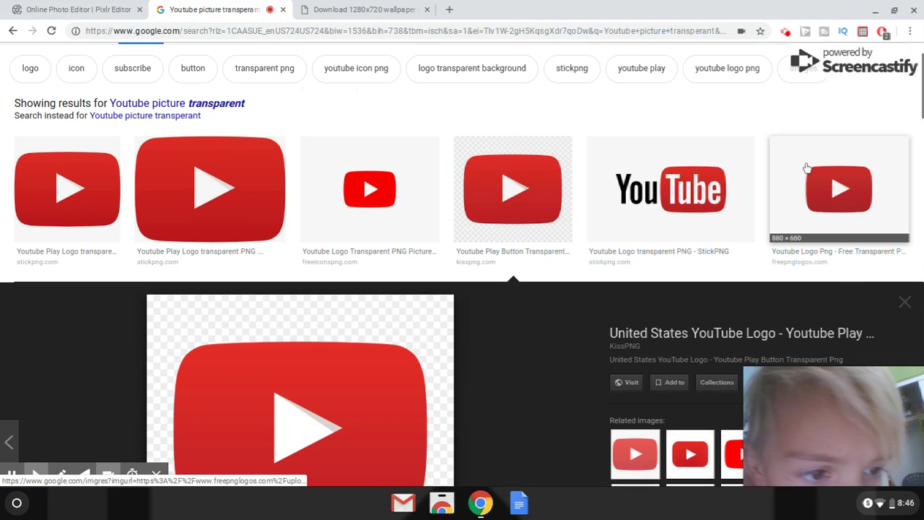
{"action": "left_click", "coordinate": [829, 170]}
{"action": "scroll", "coordinate": [345, 334], "scroll_direction": "up", "scroll_amount": 2}
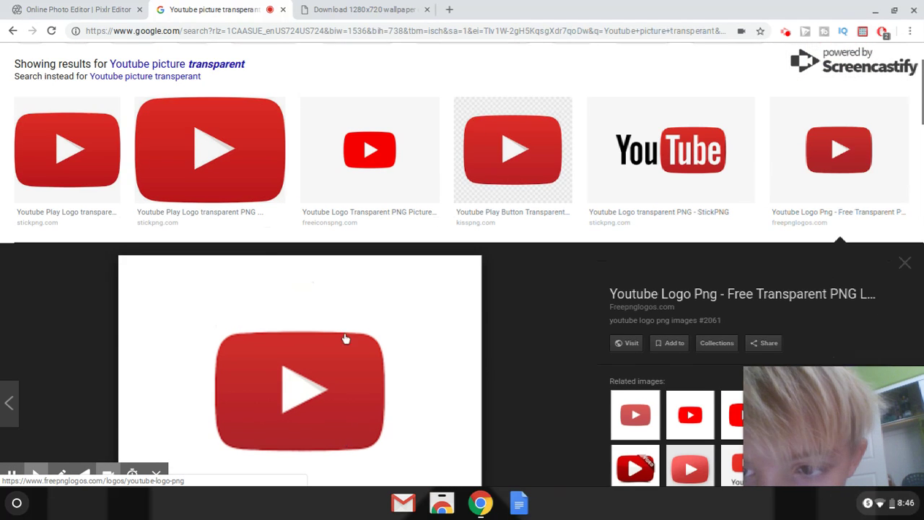
{"action": "scroll", "coordinate": [106, 166], "scroll_direction": "down", "scroll_amount": 10}
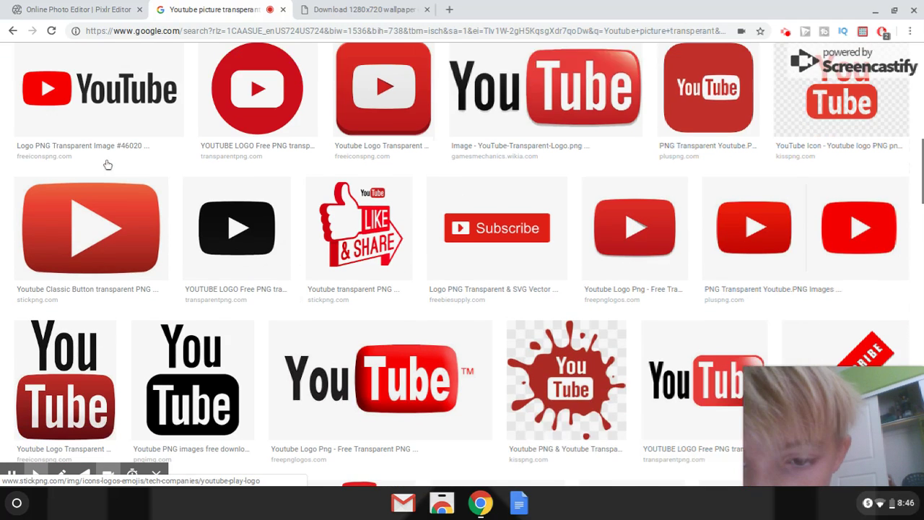
{"action": "scroll", "coordinate": [289, 252], "scroll_direction": "down", "scroll_amount": 2}
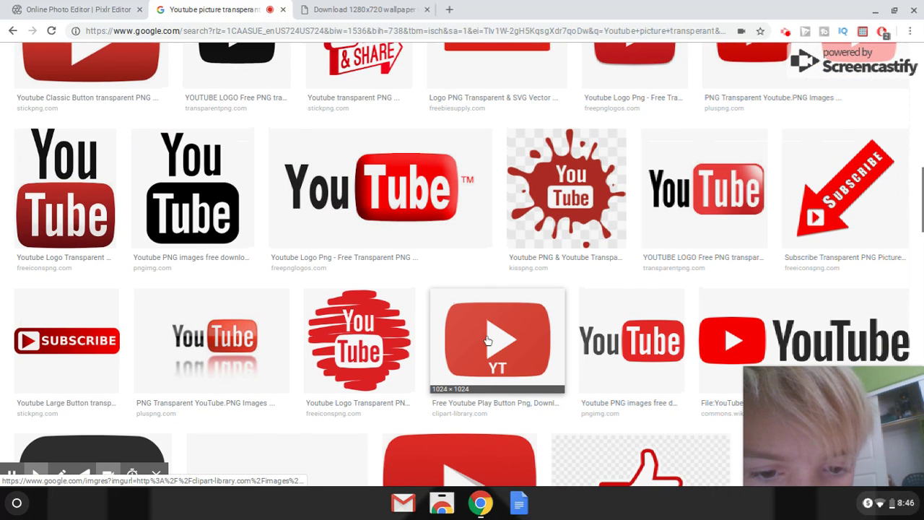
Step: Clear the logo's checkered backdrop so Layer 2 sits cleanly on the galaxy background
{"action": "left_click", "coordinate": [785, 33]}
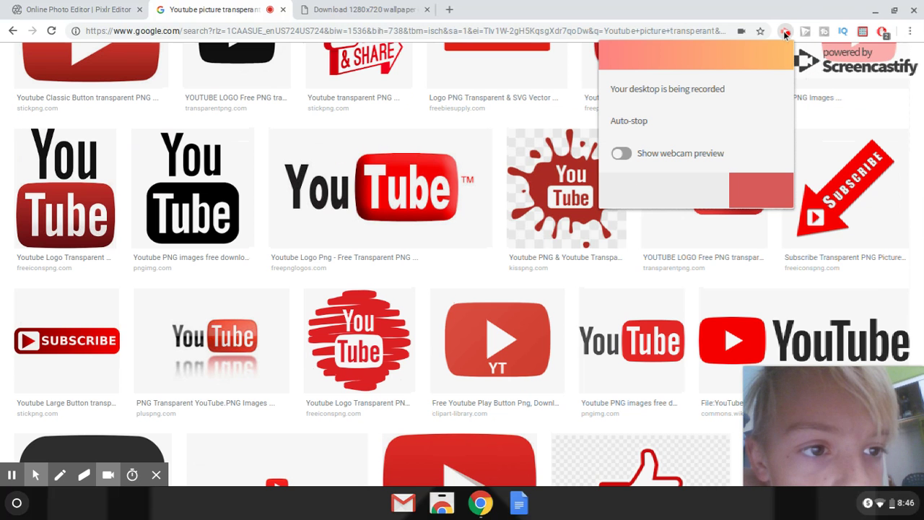
{"action": "left_click", "coordinate": [698, 190]}
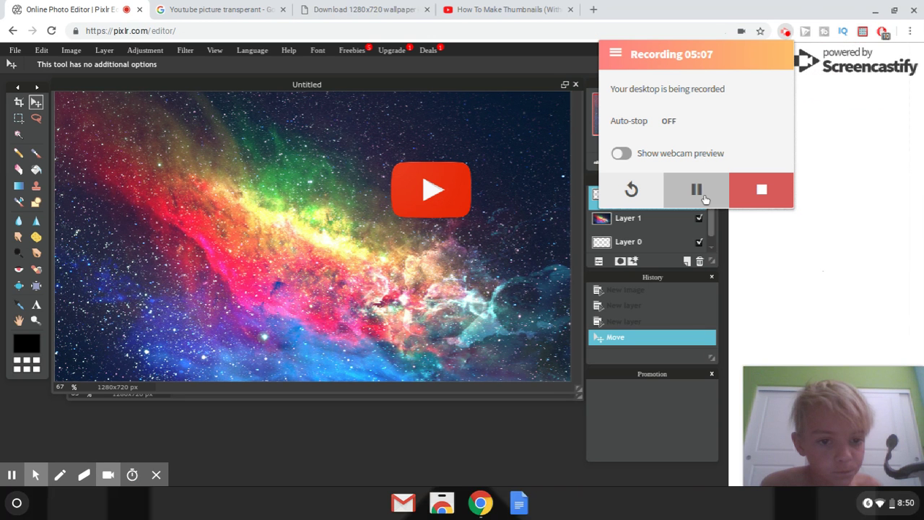
{"action": "left_click", "coordinate": [785, 35]}
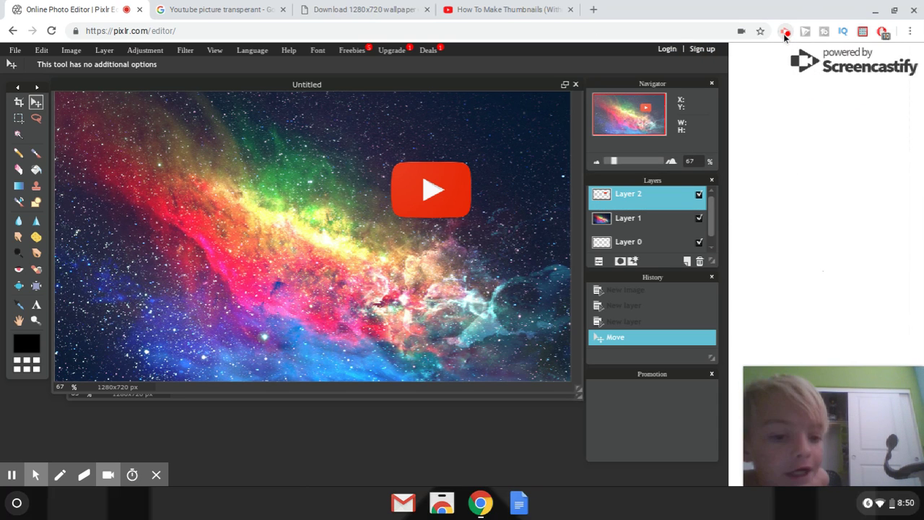